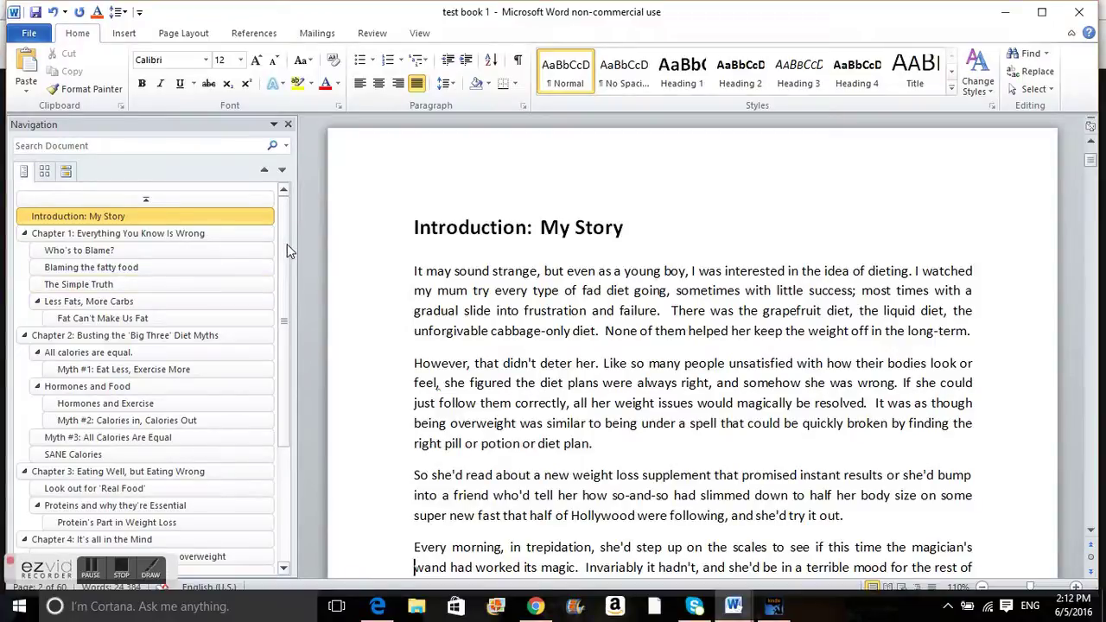
Browse the book's structure by jumping between the chapter headings and Chapter 1's subheadings, down to "Fat Can't Make Us Fat".
{"action": "scroll", "coordinate": [287, 248], "scroll_direction": "down", "scroll_amount": 2}
{"action": "scroll", "coordinate": [287, 255], "scroll_direction": "up", "scroll_amount": 2}
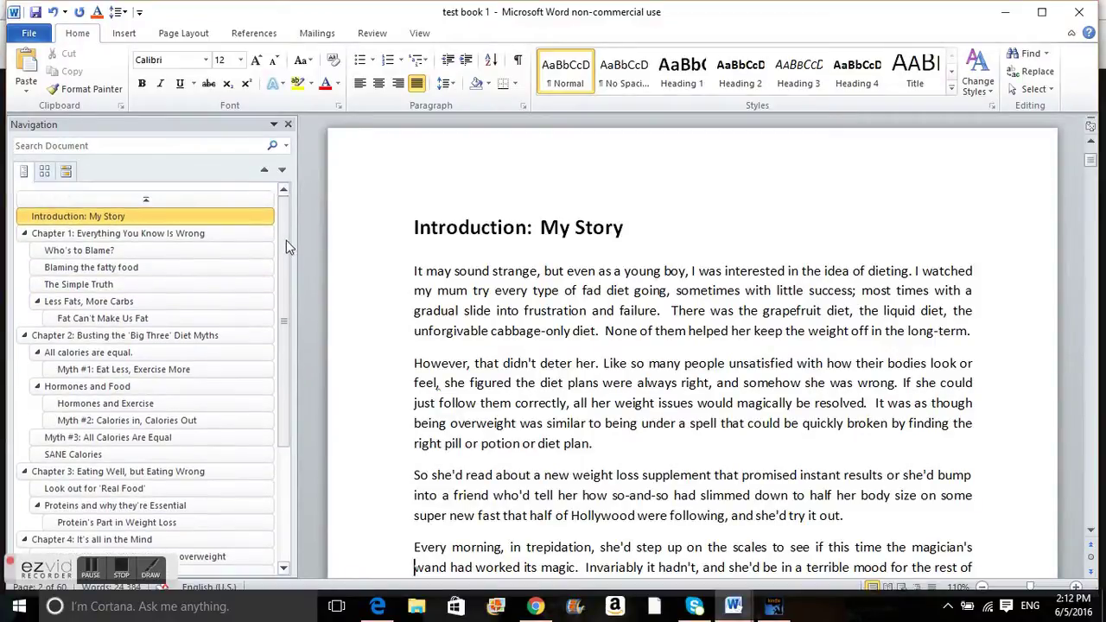
{"action": "left_click", "coordinate": [204, 233]}
{"action": "left_click", "coordinate": [135, 253]}
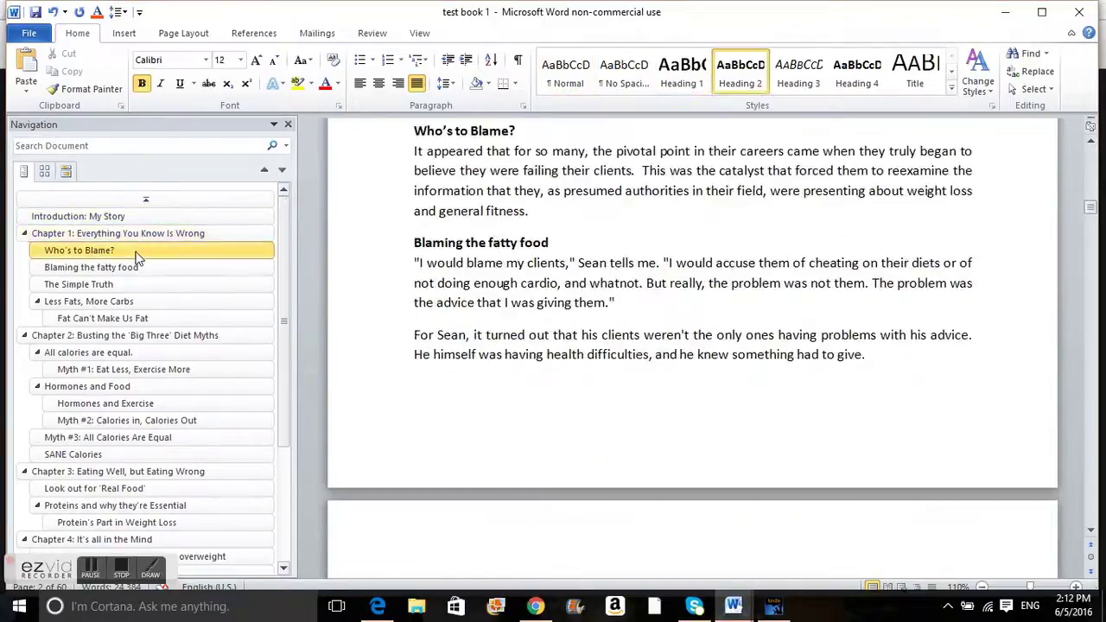
{"action": "scroll", "coordinate": [285, 240], "scroll_direction": "down", "scroll_amount": 1}
{"action": "mouse_move", "coordinate": [285, 246]}
{"action": "left_mouse_down"}
{"action": "mouse_move", "coordinate": [288, 377]}
{"action": "mouse_move", "coordinate": [291, 230]}
{"action": "left_mouse_up"}
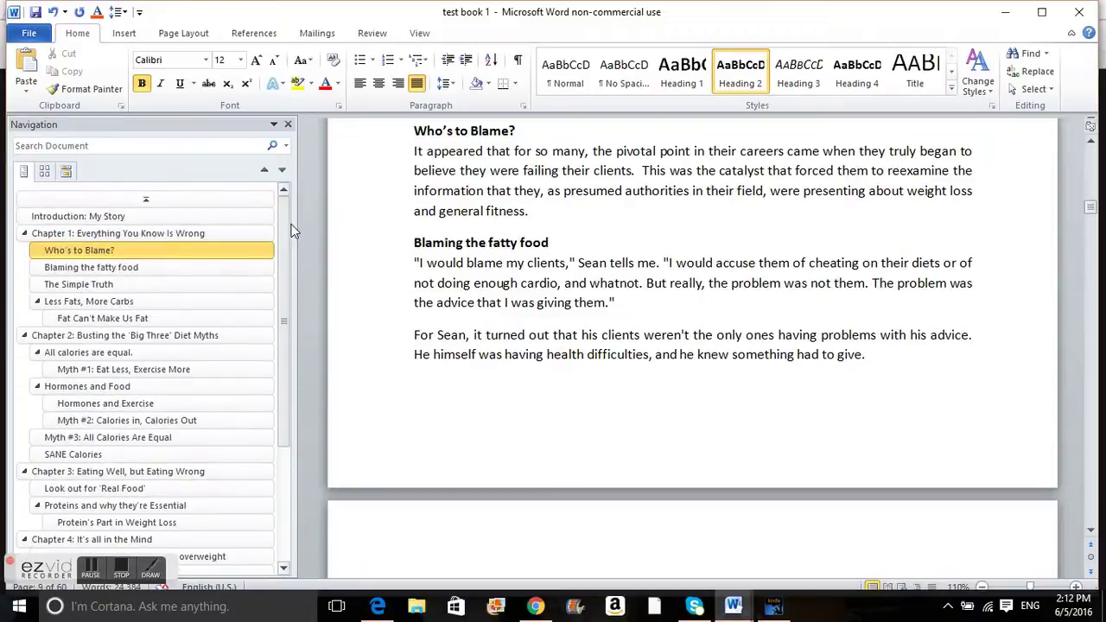
{"action": "left_click", "coordinate": [80, 234]}
{"action": "left_click", "coordinate": [57, 338]}
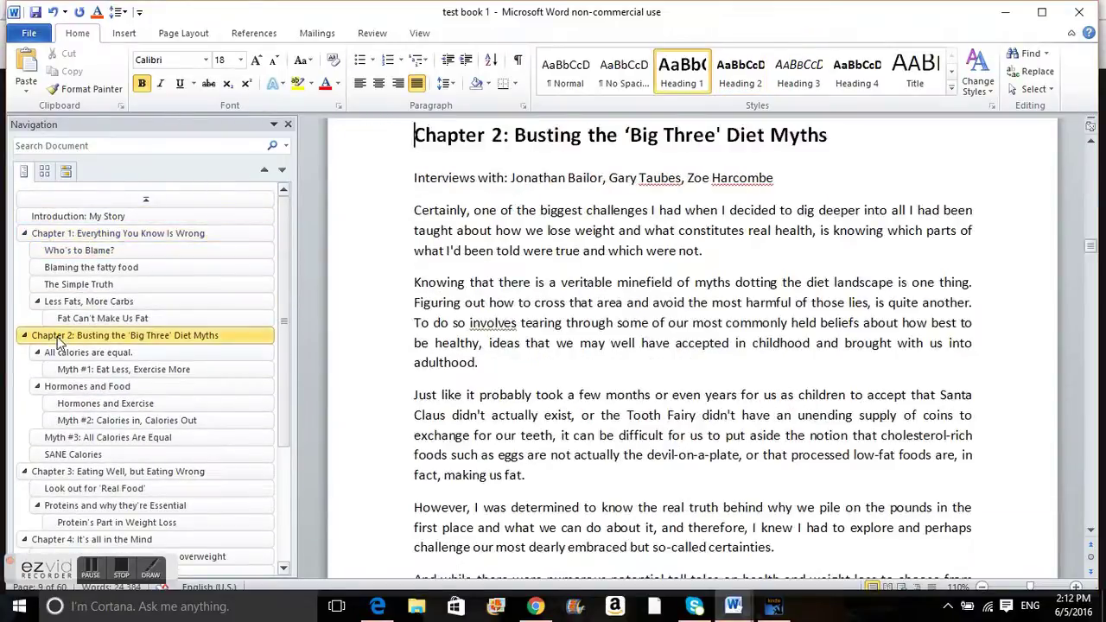
{"action": "left_click", "coordinate": [43, 471]}
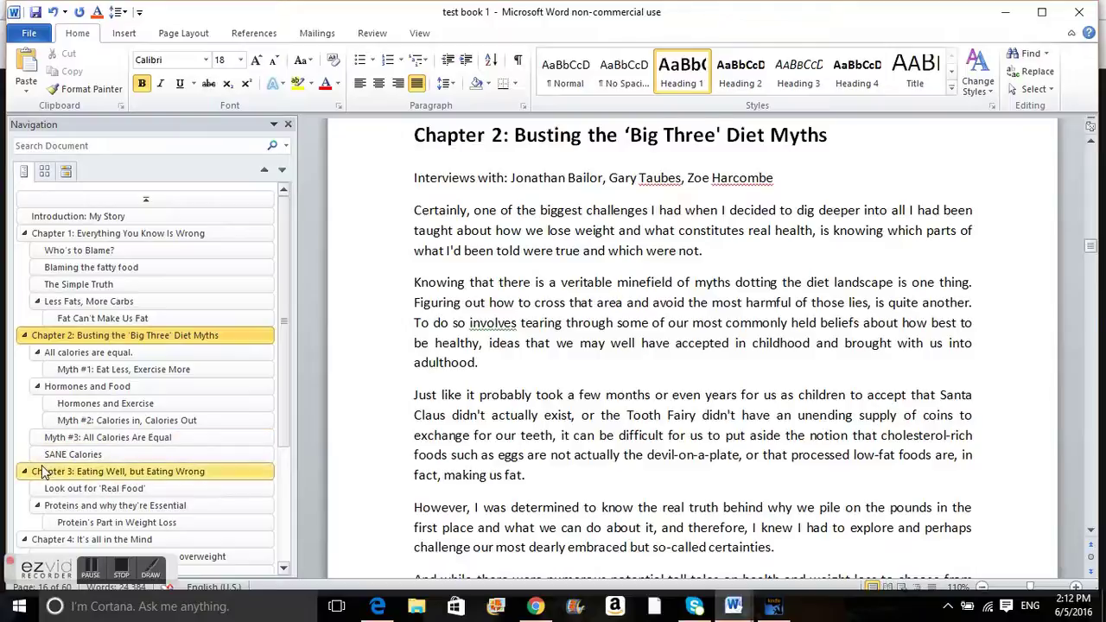
{"action": "left_click", "coordinate": [89, 238]}
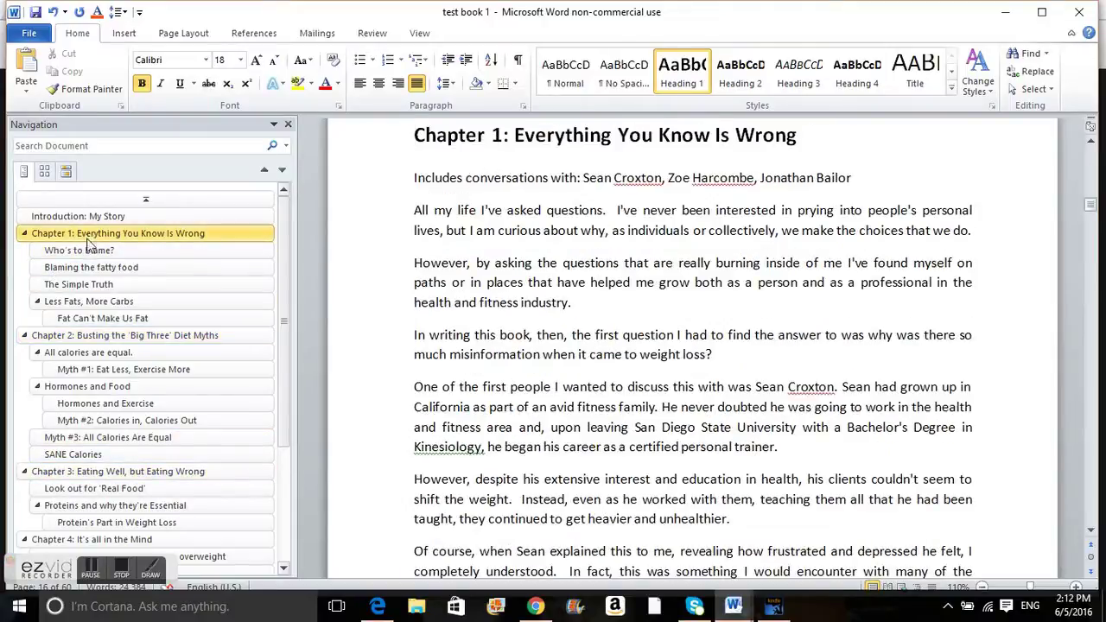
{"action": "left_click", "coordinate": [95, 253]}
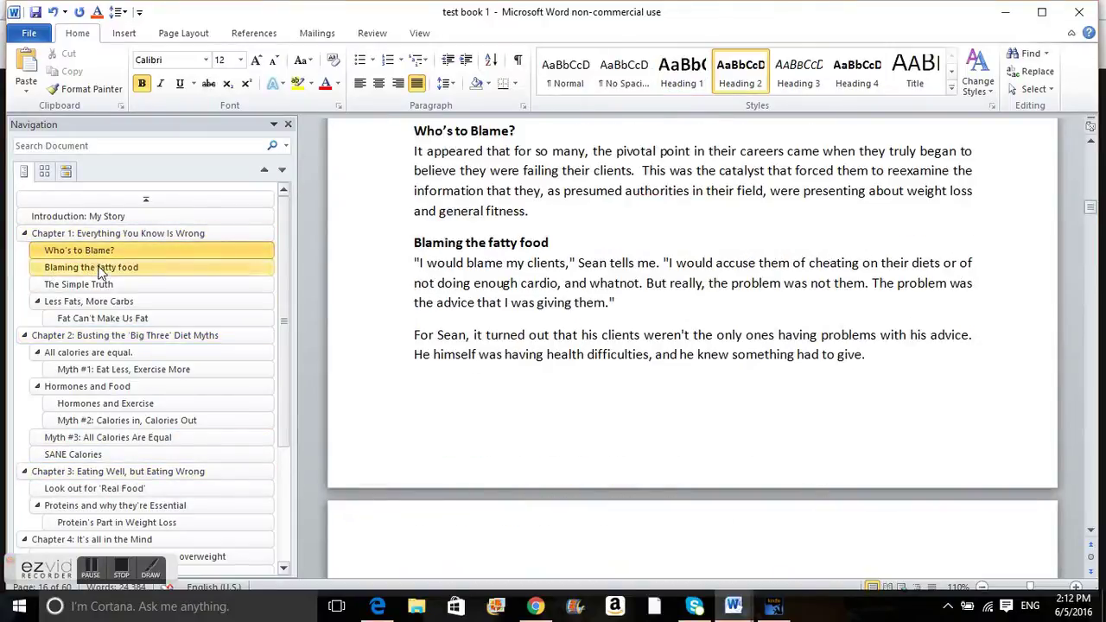
{"action": "left_click", "coordinate": [97, 267]}
{"action": "left_click", "coordinate": [108, 320]}
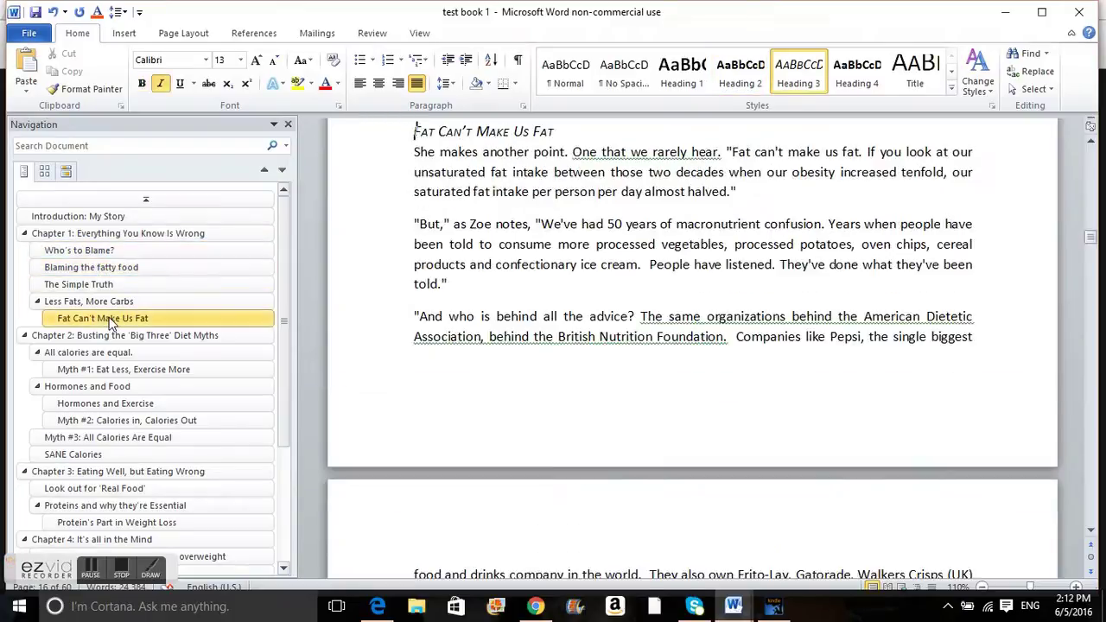
Go to the Chapter 1 heading and examine how the chapter starts on its own page.
{"action": "left_click", "coordinate": [127, 234]}
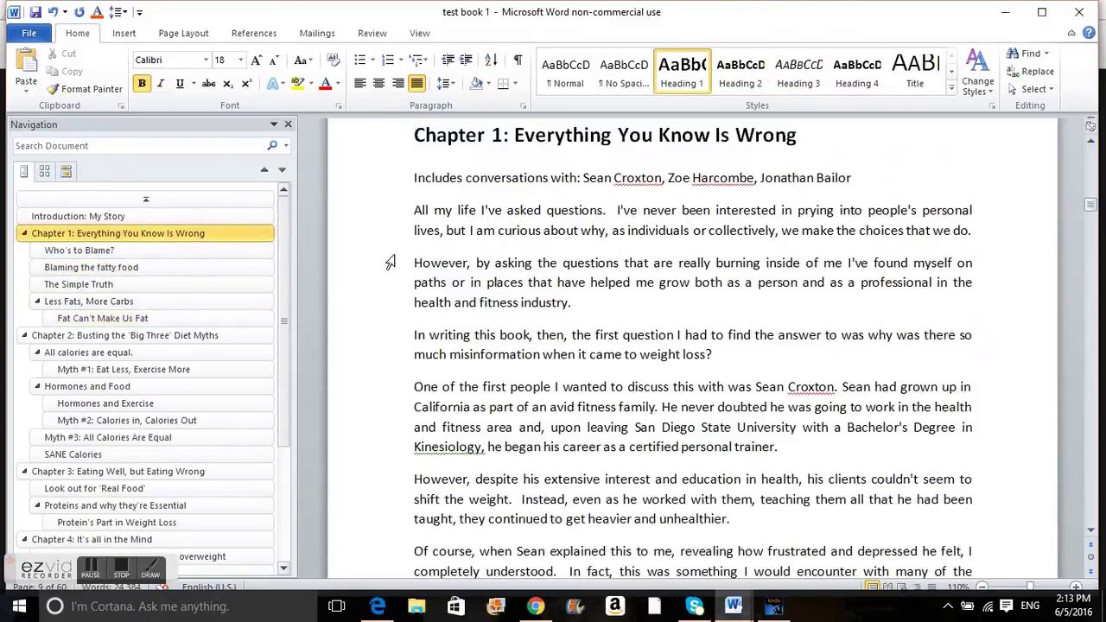
{"action": "key", "text": "Up"}
{"action": "key", "text": "Up"}
{"action": "key", "text": "Down"}
{"action": "key", "text": "Down"}
{"action": "key", "text": "Down"}
{"action": "key", "text": "Down"}
{"action": "key", "text": "Down"}
{"action": "key", "text": "Down"}
{"action": "key", "text": "Down"}
{"action": "key", "text": "Down"}
{"action": "key", "text": "Down"}
{"action": "key", "text": "Down"}
{"action": "key", "text": "Down"}
{"action": "key", "text": "Down"}
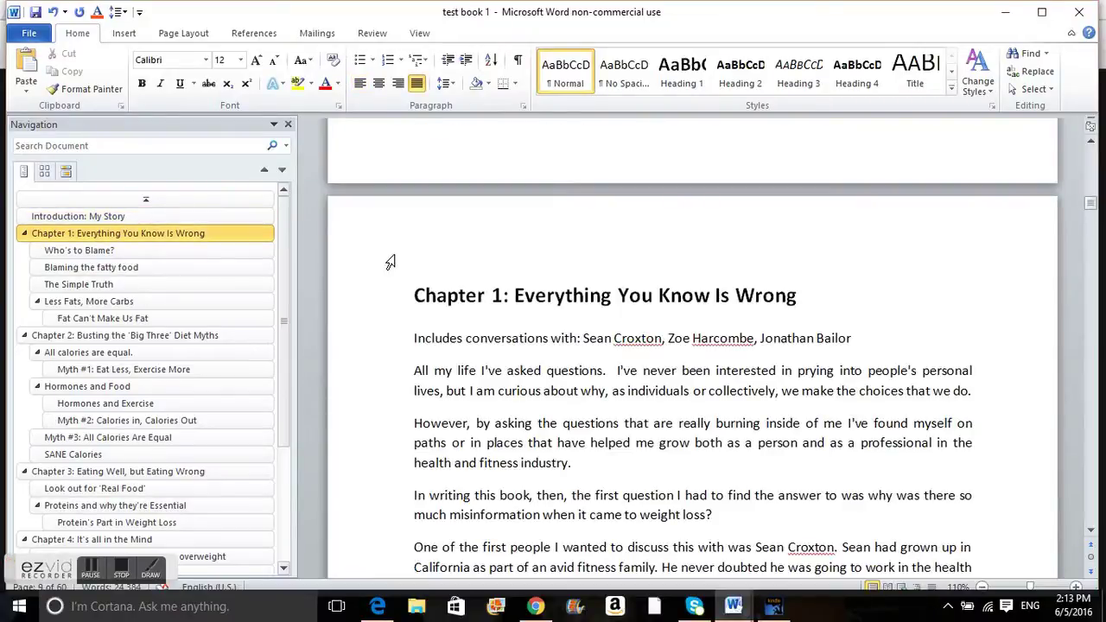
Insert a page break directly before the "Introduction: My Story" heading.
{"action": "left_click", "coordinate": [166, 217]}
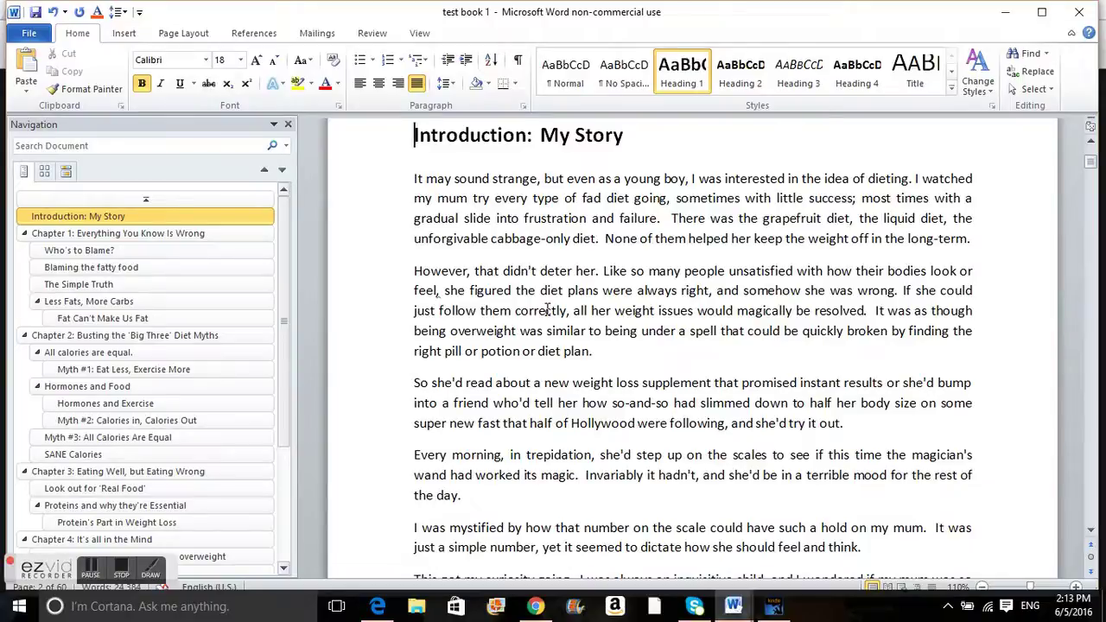
{"action": "key", "text": "ctrl+Return"}
{"action": "key", "text": "Down"}
{"action": "key", "text": "Down"}
{"action": "key", "text": "Down"}
{"action": "key", "text": "Down"}
{"action": "key", "text": "Down"}
{"action": "key", "text": "Down"}
{"action": "key", "text": "Down"}
{"action": "key", "text": "Down"}
{"action": "key", "text": "Down"}
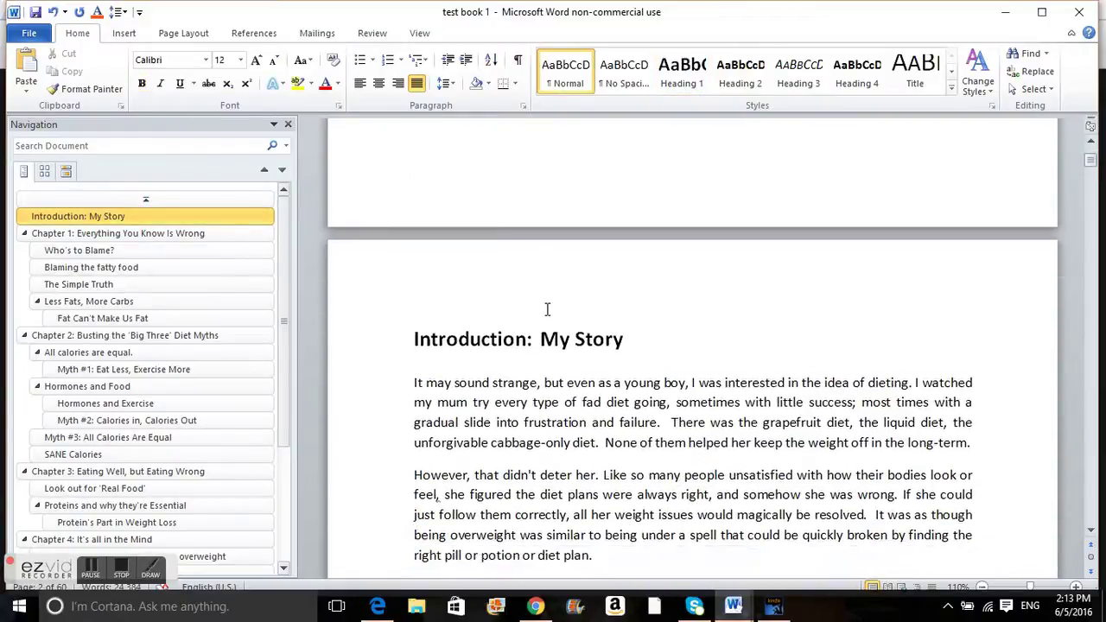
{"action": "left_click", "coordinate": [412, 339]}
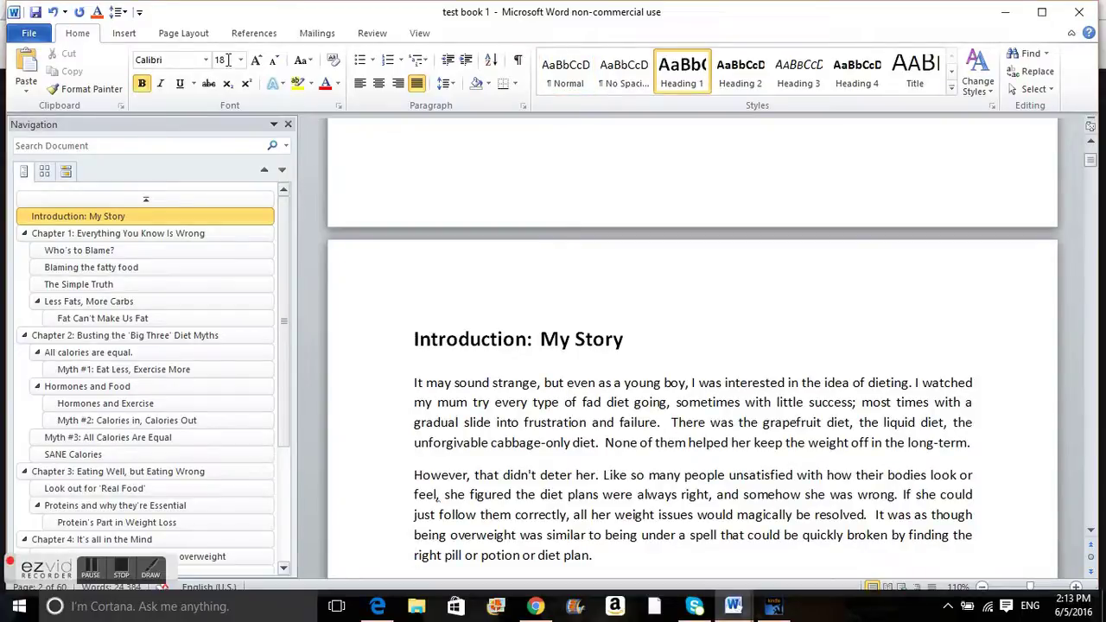
{"action": "left_click", "coordinate": [132, 35]}
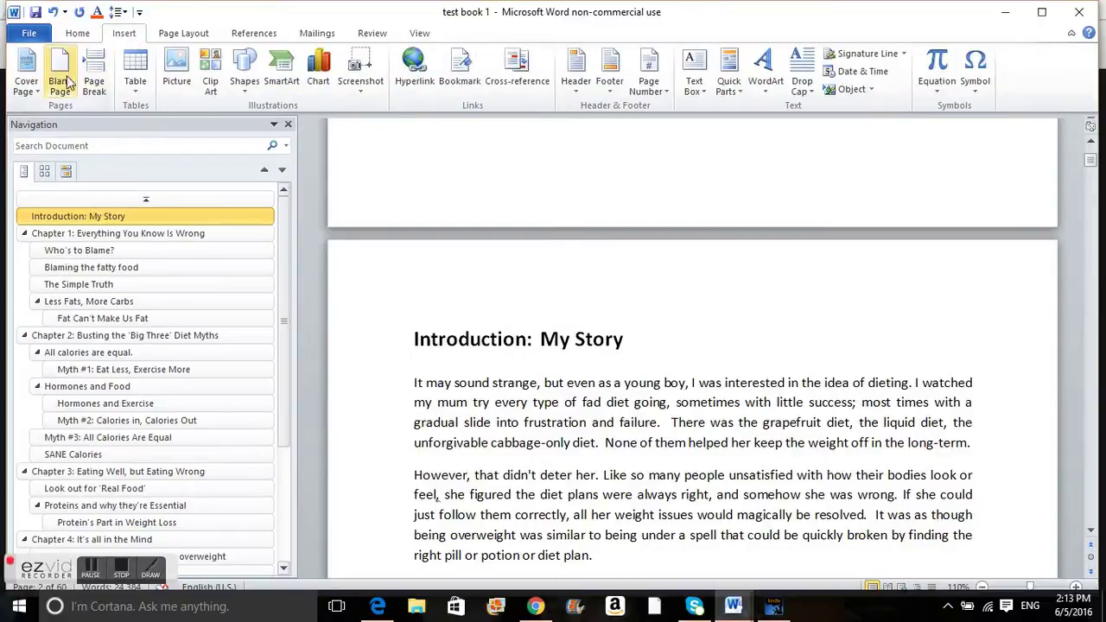
{"action": "left_click", "coordinate": [93, 84]}
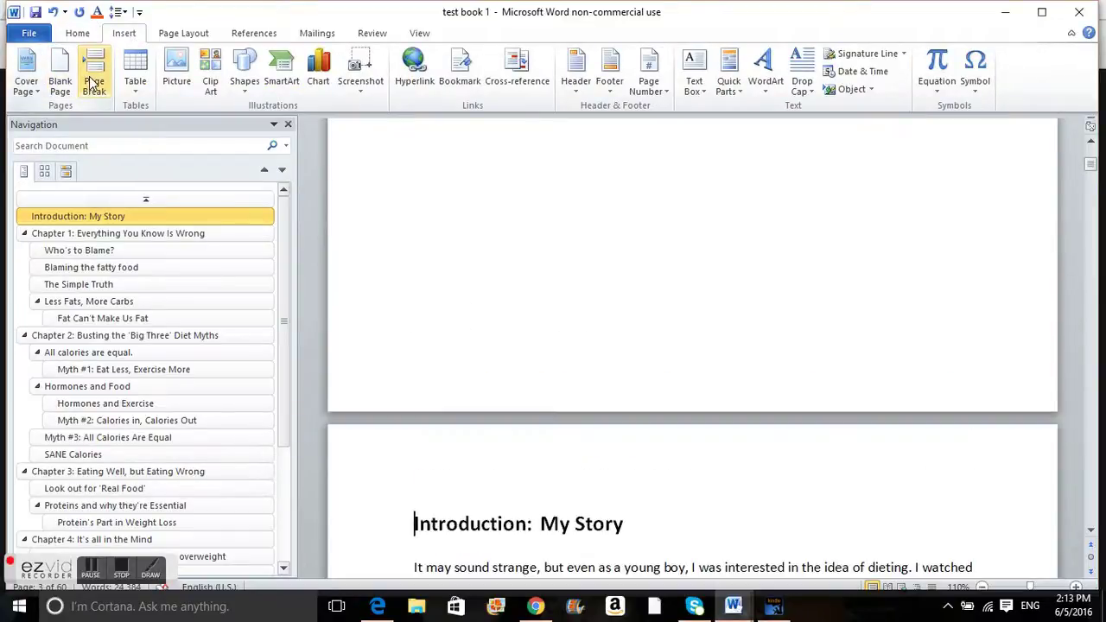
Add the left-aligned title "Table of Contents" on the blank page before the Introduction.
{"action": "left_click", "coordinate": [500, 349]}
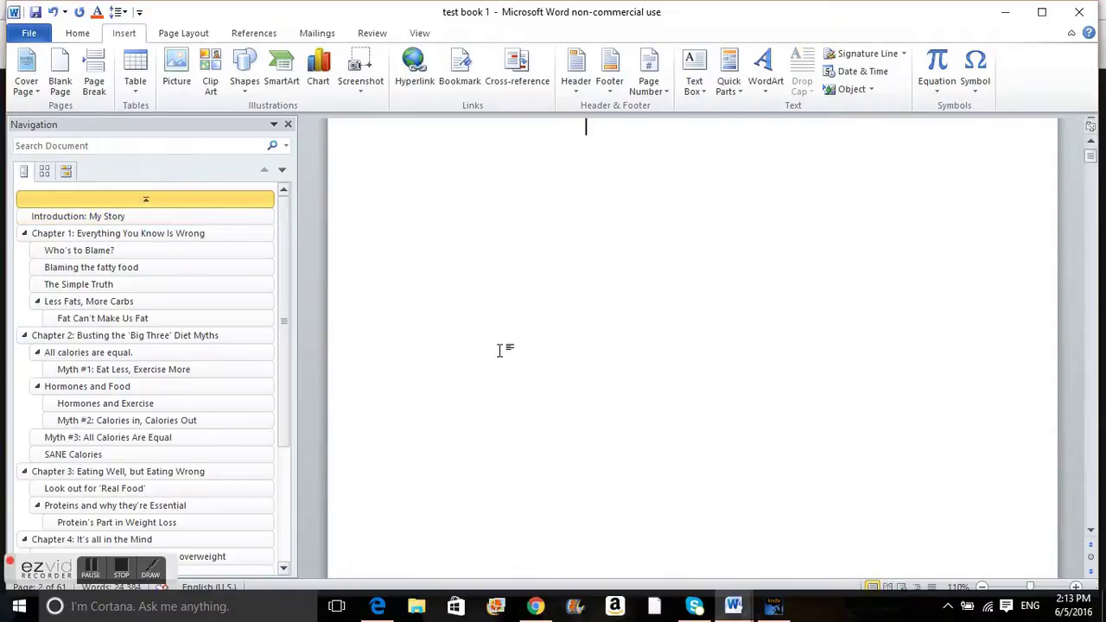
{"action": "type", "text": "By Pete Cohen"}
{"action": "key", "text": "Return"}
{"action": "key", "text": "ctrl+Return"}
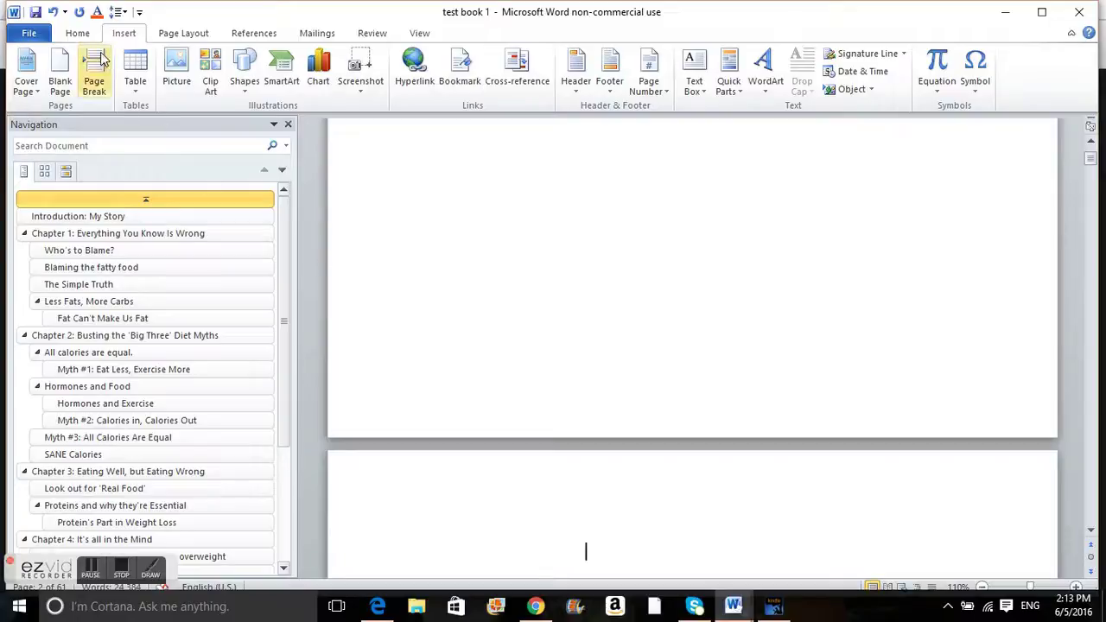
{"action": "left_click", "coordinate": [78, 35]}
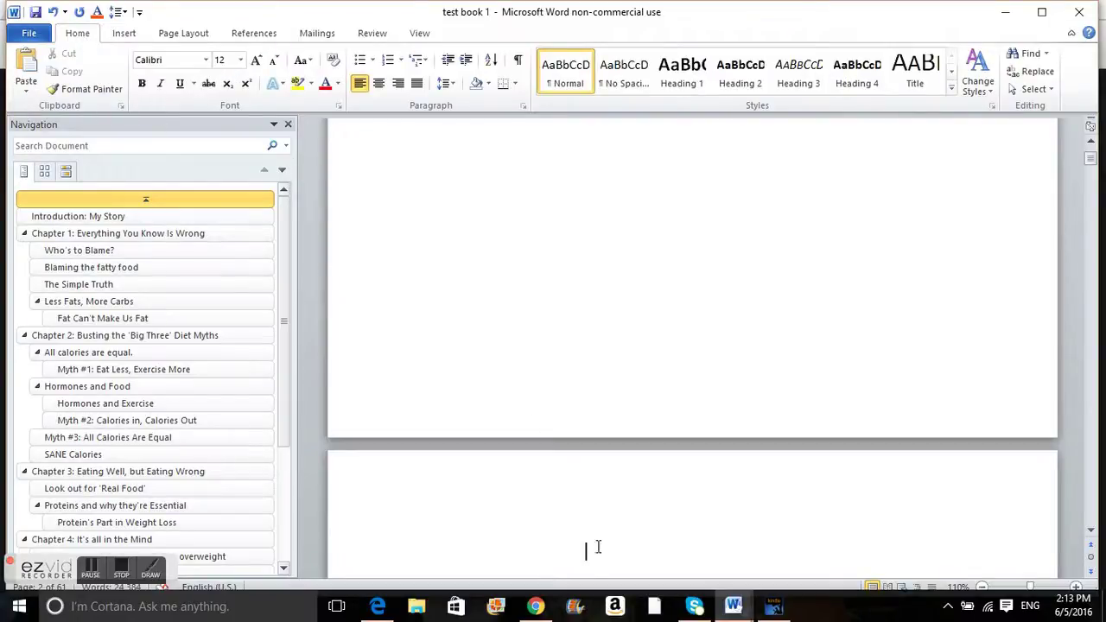
{"action": "key", "text": "ctrl+j"}
{"action": "left_click", "coordinate": [360, 84]}
{"action": "type", "text": "Table"}
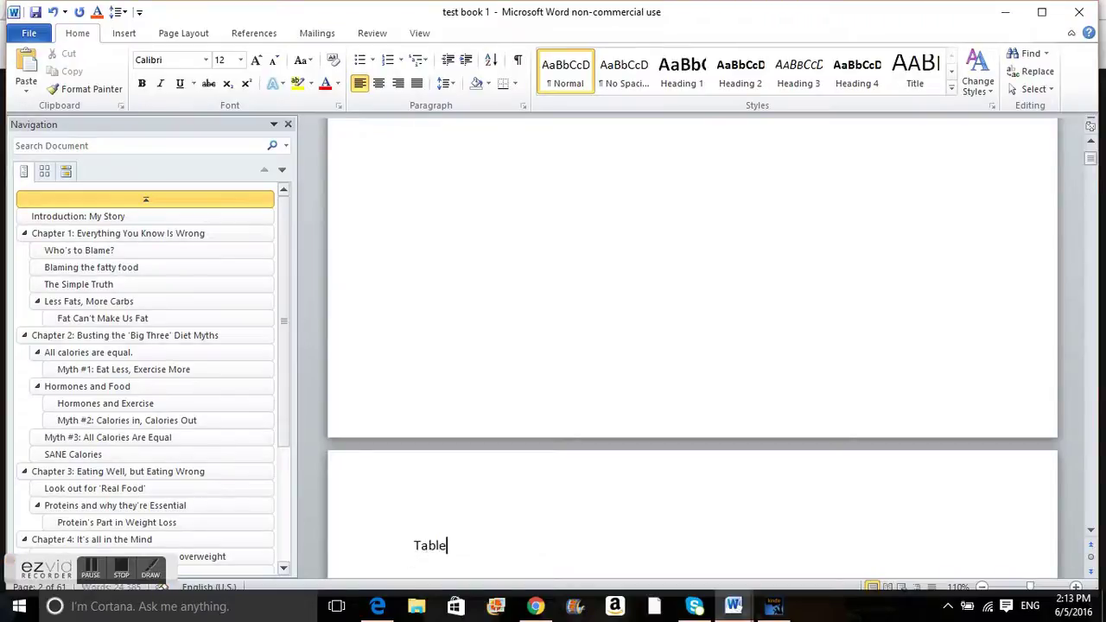
{"action": "type", "text": " of Contents"}
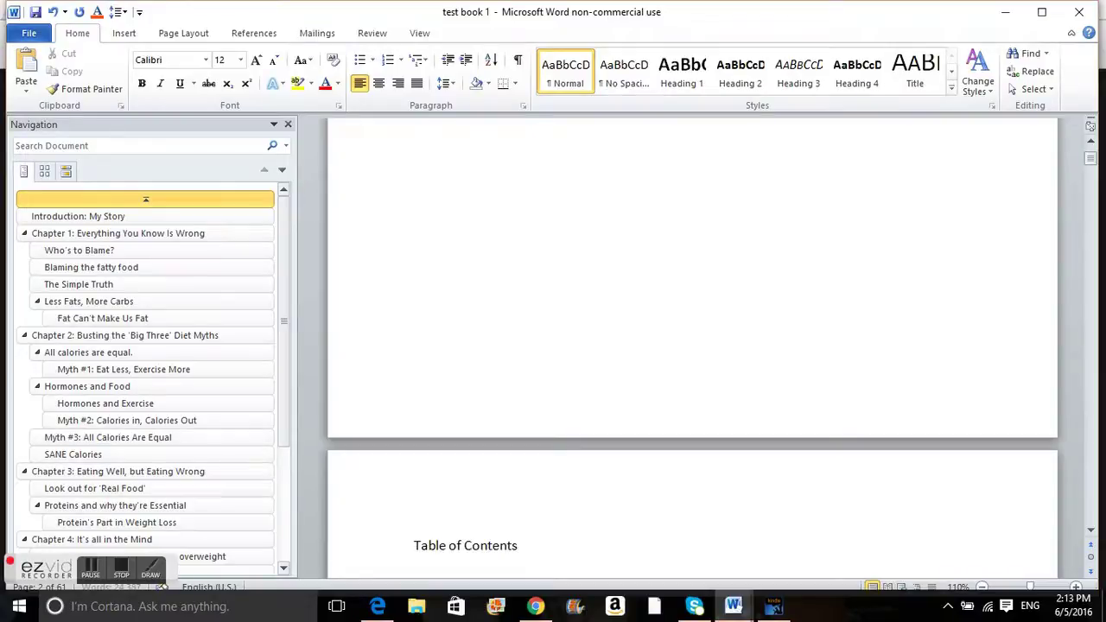
Format the "Table of Contents" title as bold at 20 pt and start a new line below it.
{"action": "left_click", "coordinate": [371, 561]}
{"action": "left_click", "coordinate": [142, 83]}
{"action": "left_click", "coordinate": [242, 60]}
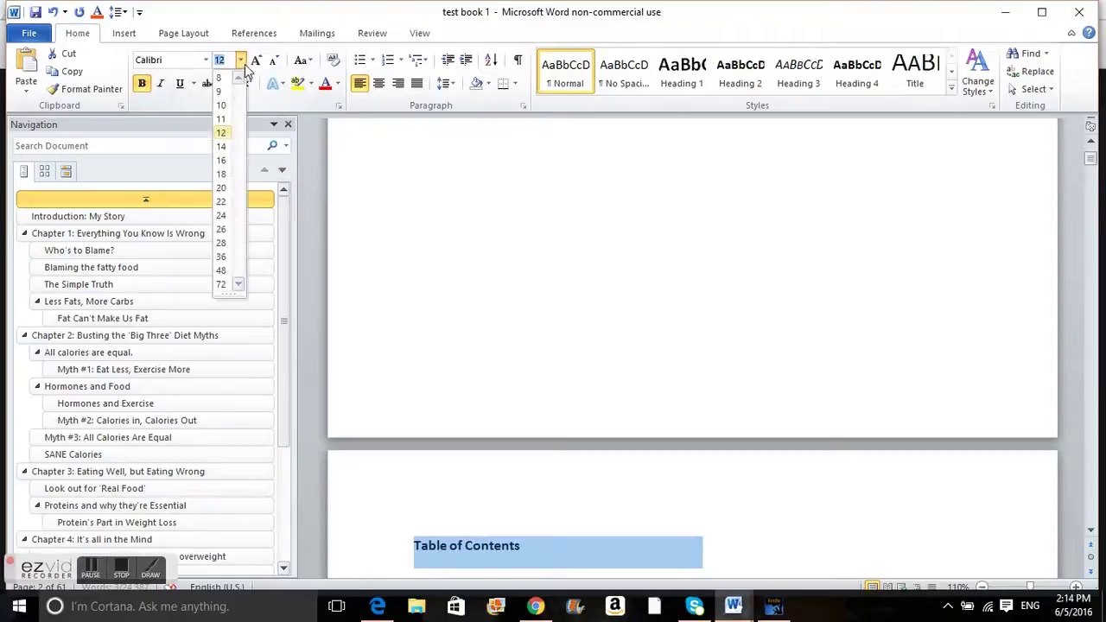
{"action": "left_click", "coordinate": [222, 161]}
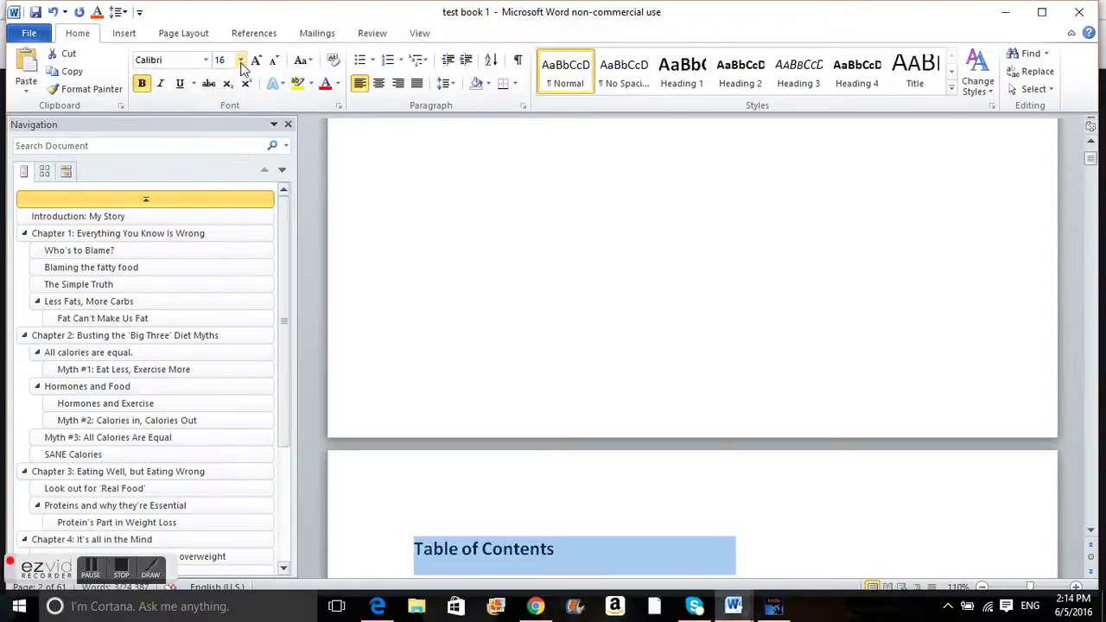
{"action": "left_click", "coordinate": [242, 63]}
{"action": "left_click", "coordinate": [221, 187]}
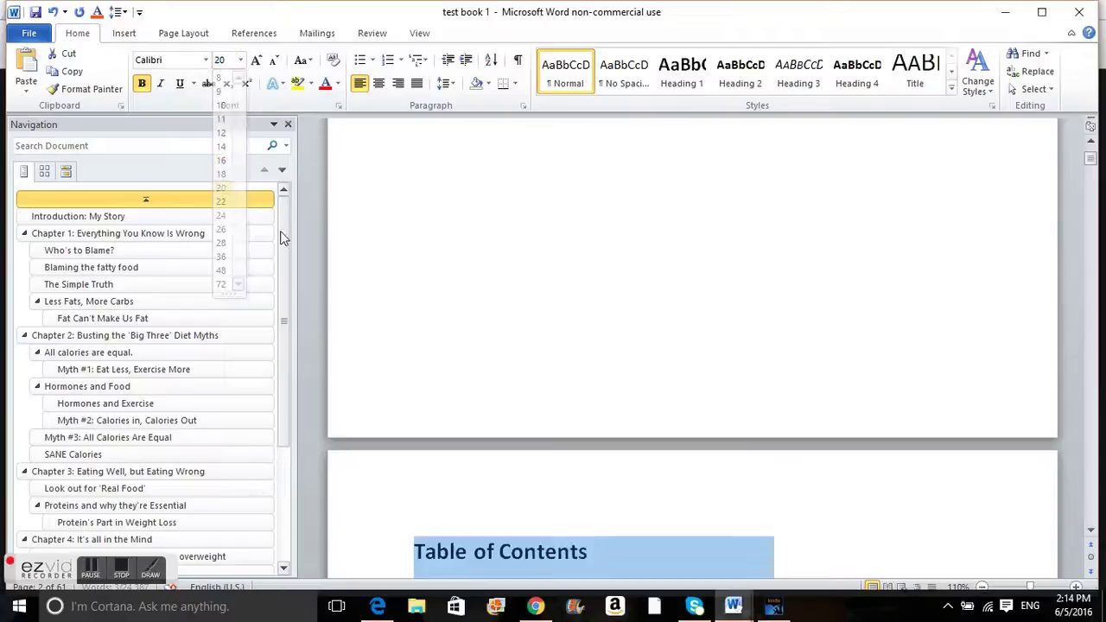
{"action": "left_click", "coordinate": [596, 551]}
{"action": "key", "text": "Return"}
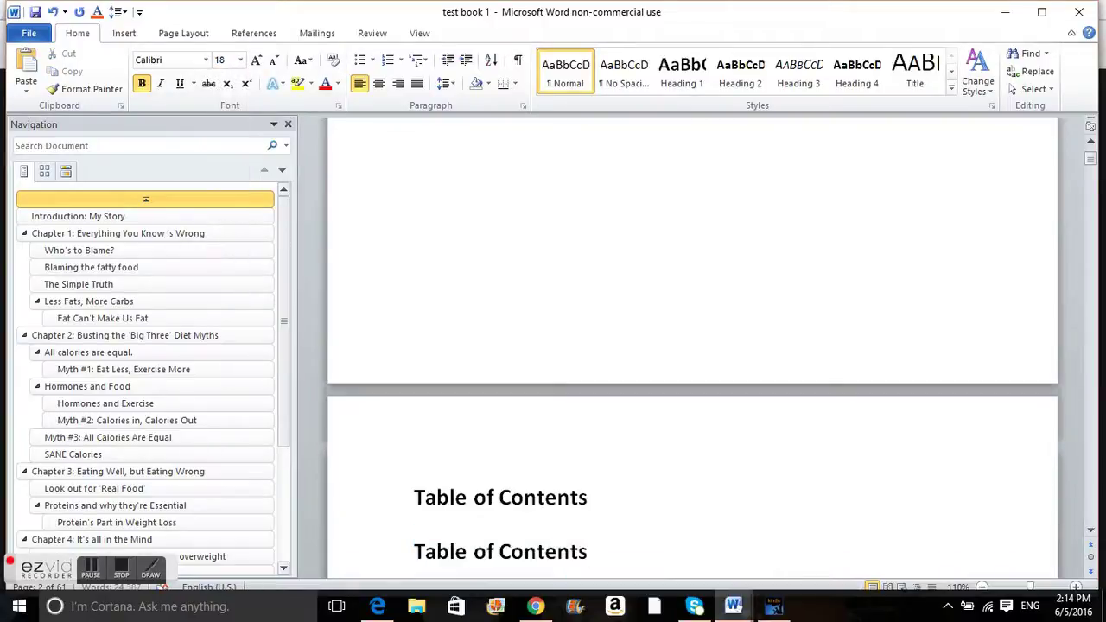
{"action": "left_click", "coordinate": [91, 570]}
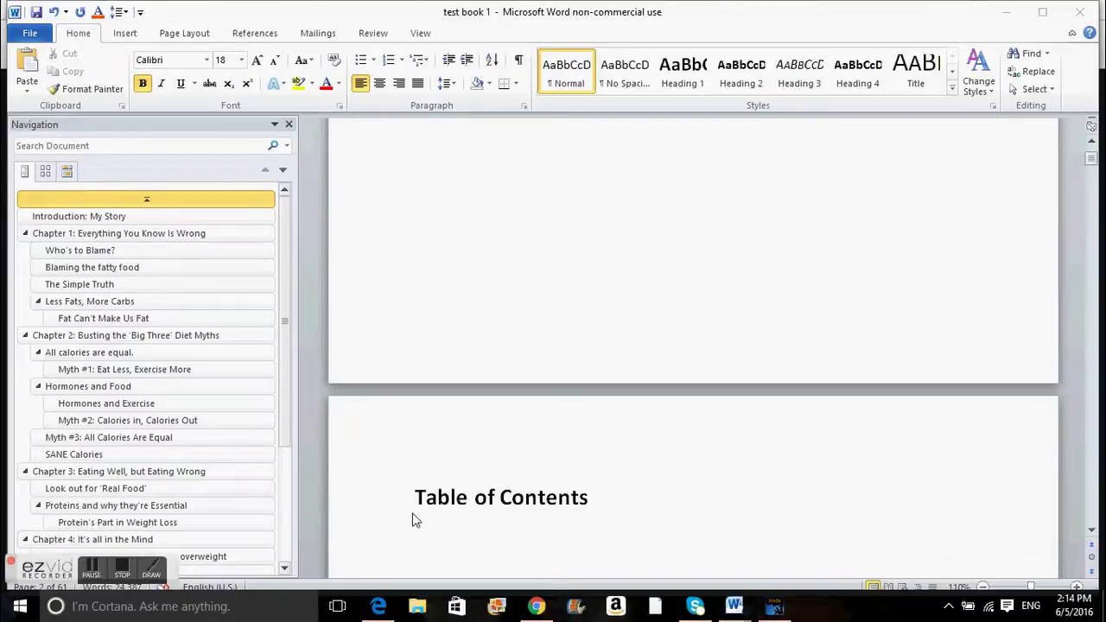
Bookmark the "Table of Contents" title with the name TOC.
{"action": "left_click", "coordinate": [377, 504]}
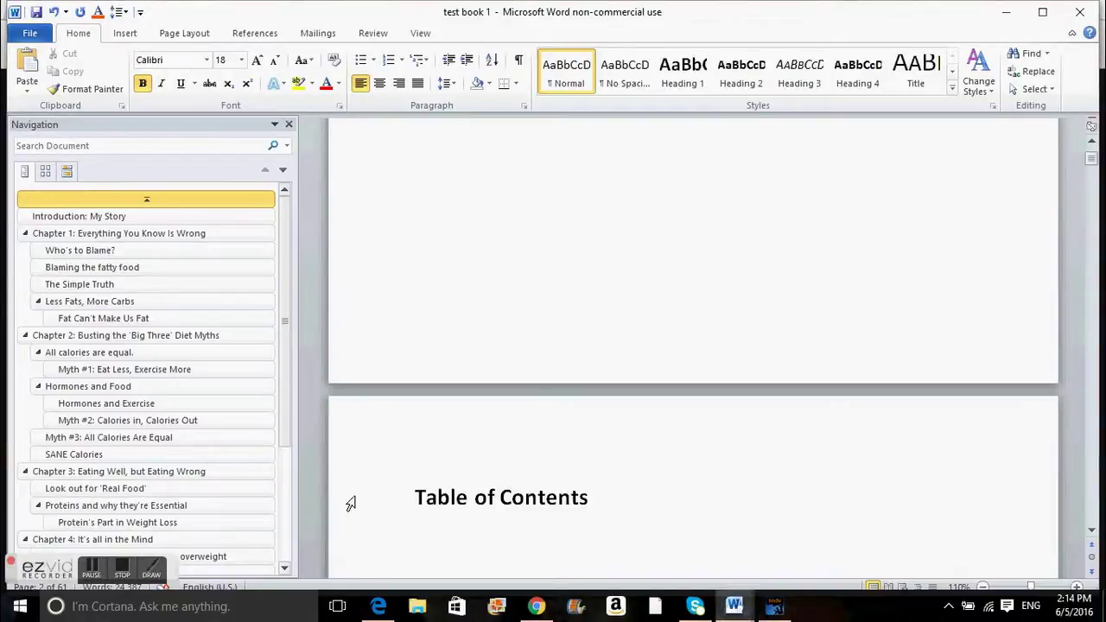
{"action": "left_click", "coordinate": [350, 504]}
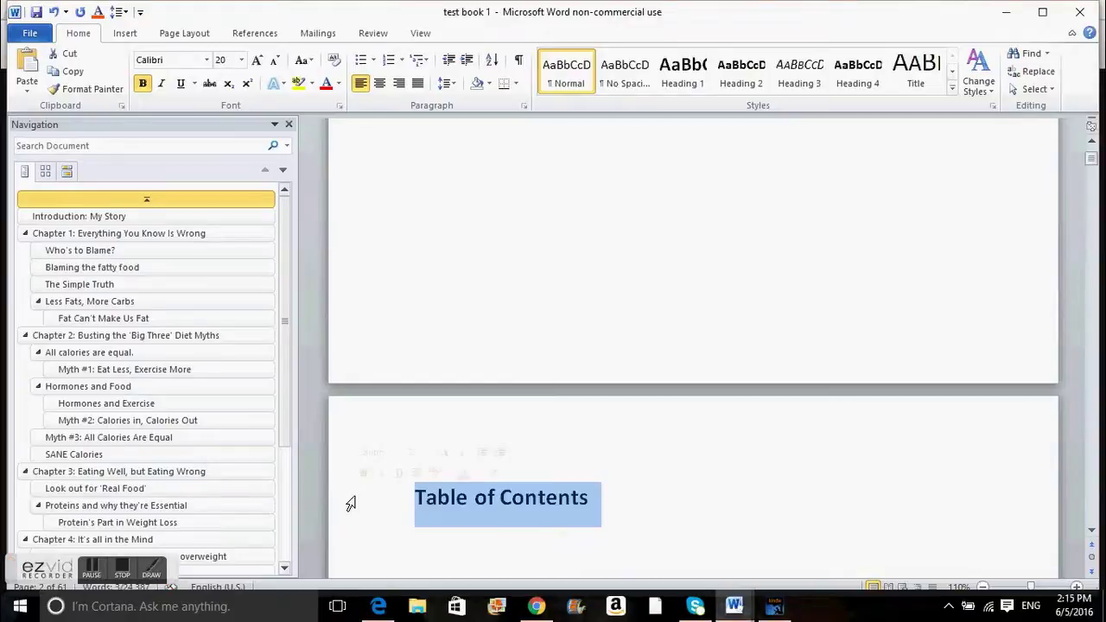
{"action": "left_click", "coordinate": [261, 38]}
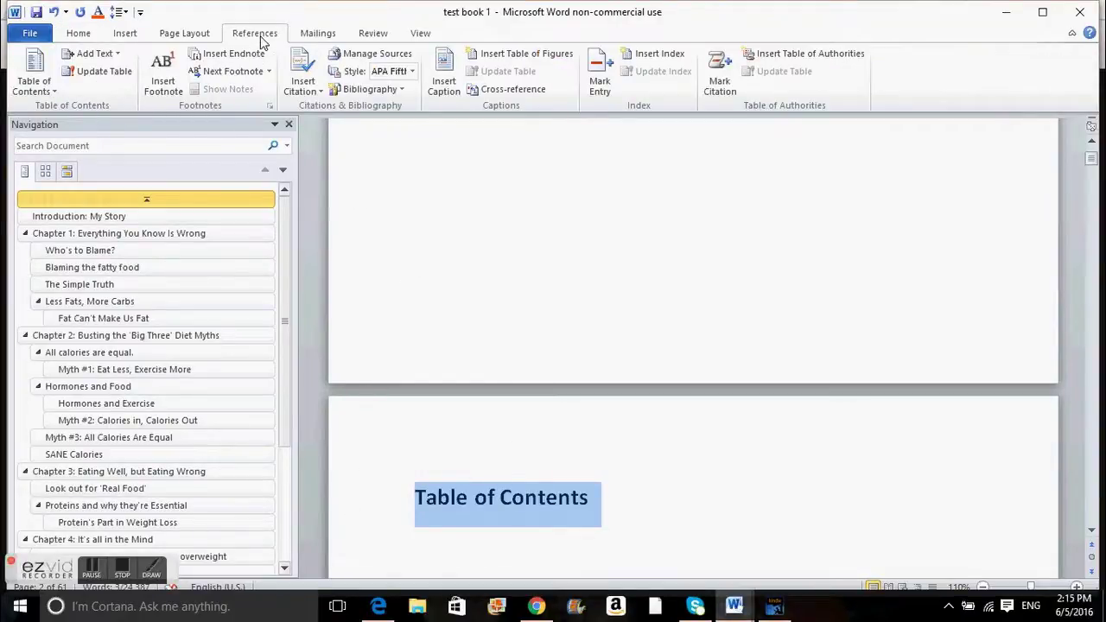
{"action": "left_click", "coordinate": [125, 37]}
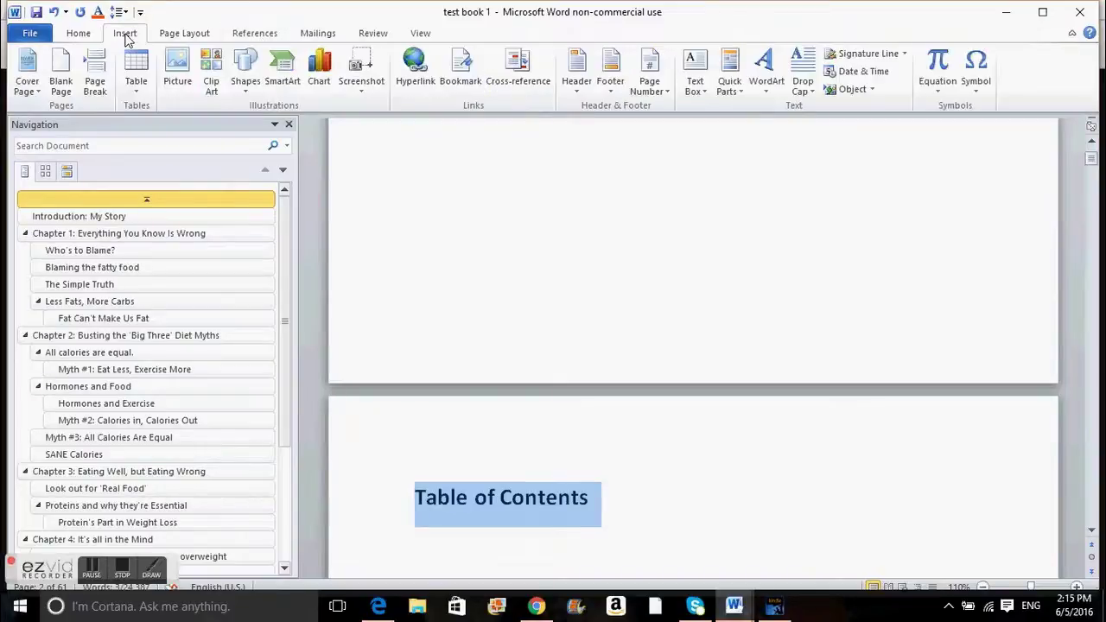
{"action": "left_click", "coordinate": [463, 78]}
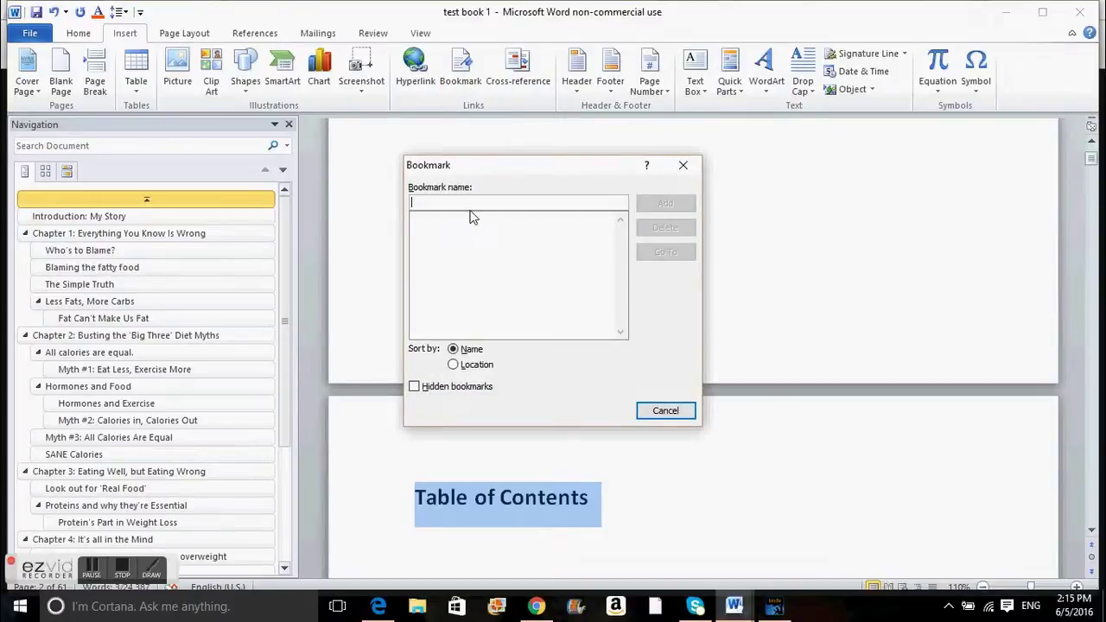
{"action": "type", "text": "T"}
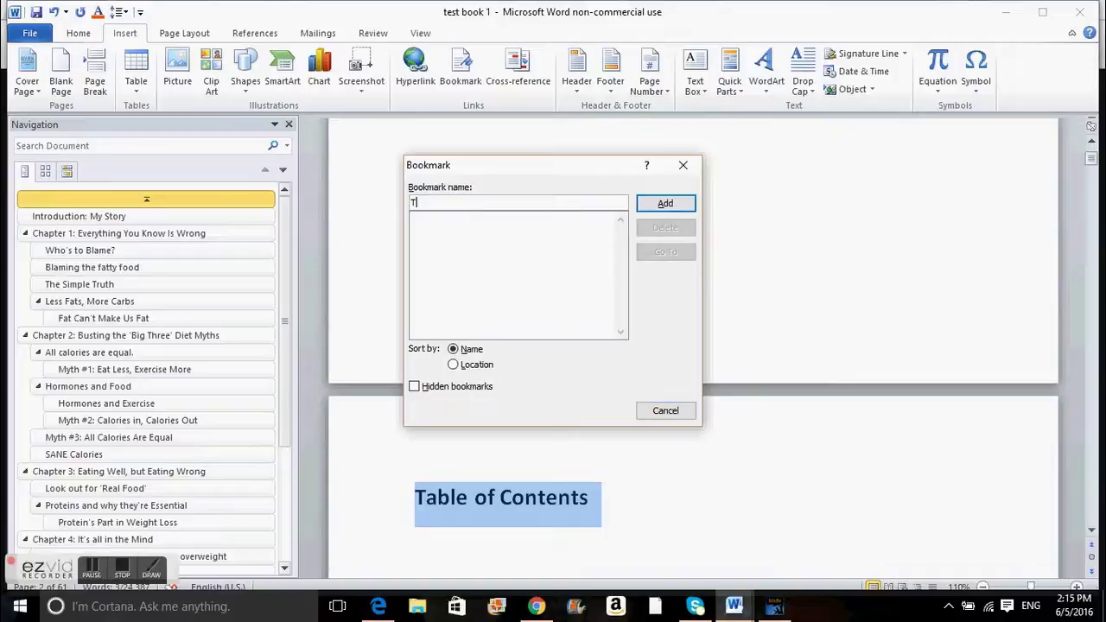
{"action": "type", "text": "OC"}
{"action": "left_click", "coordinate": [666, 208]}
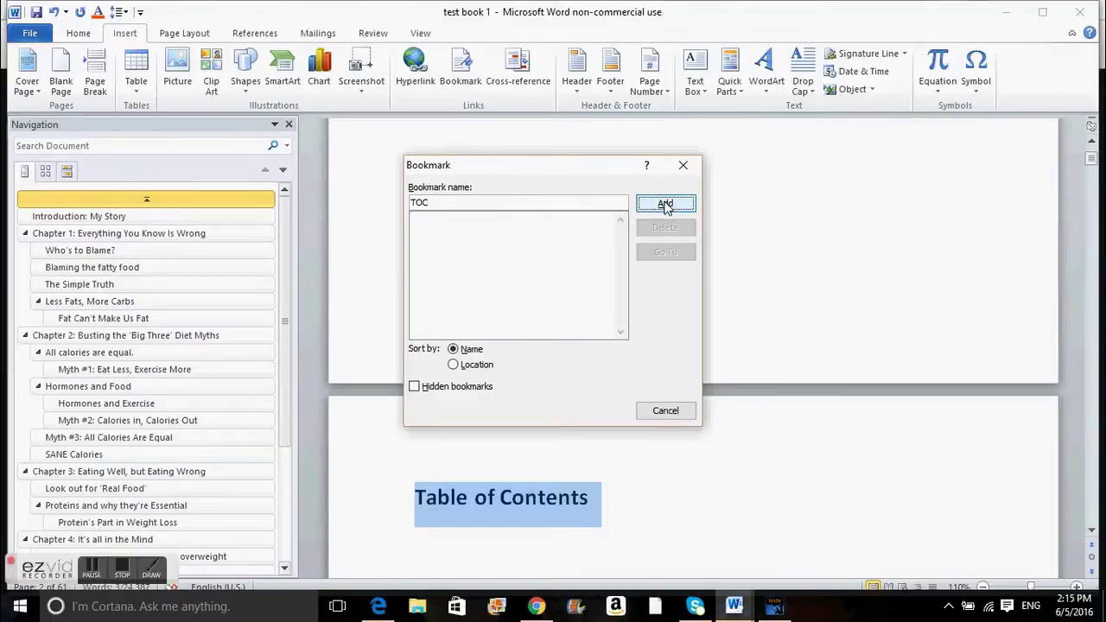
Start a new line below the "Table of Contents" title and open the custom table of contents settings there.
{"action": "left_click", "coordinate": [600, 509]}
{"action": "key", "text": "Return"}
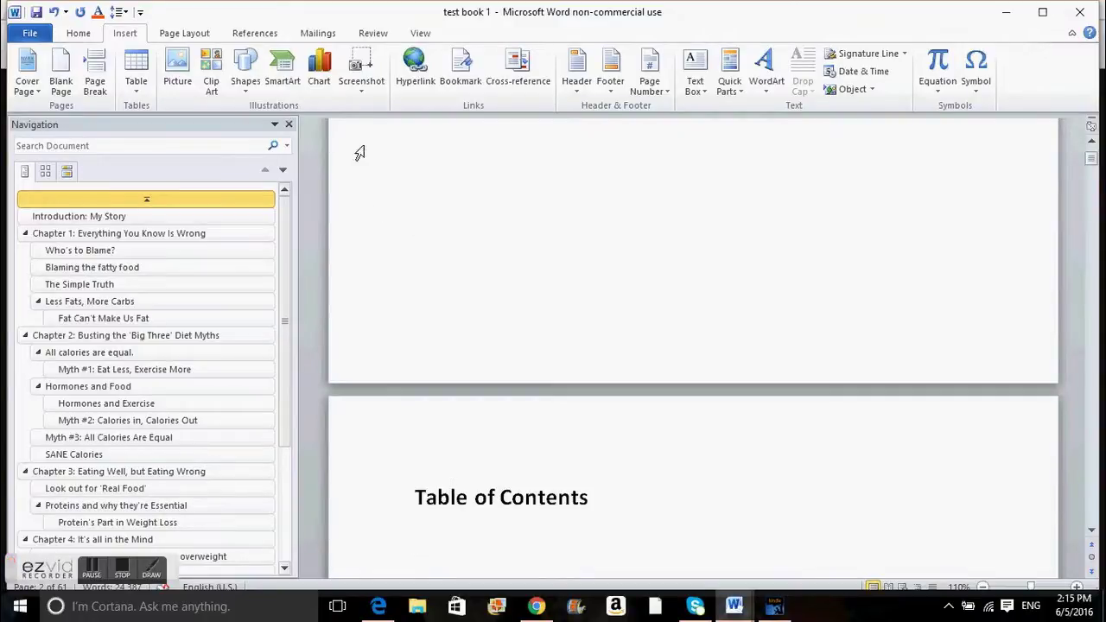
{"action": "left_click", "coordinate": [246, 33]}
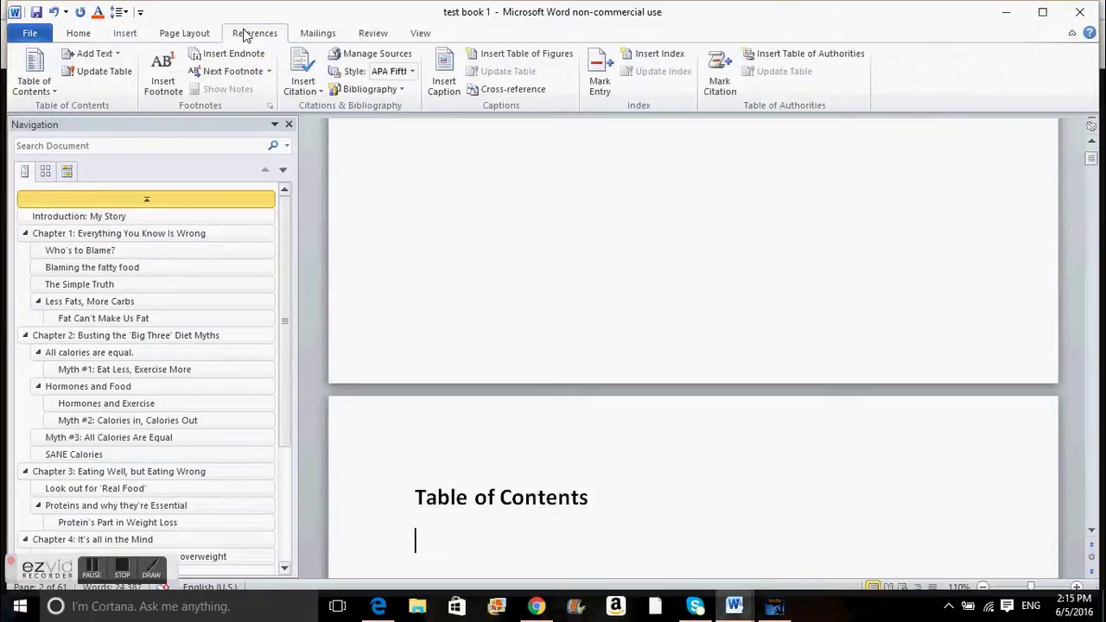
{"action": "left_click", "coordinate": [55, 92]}
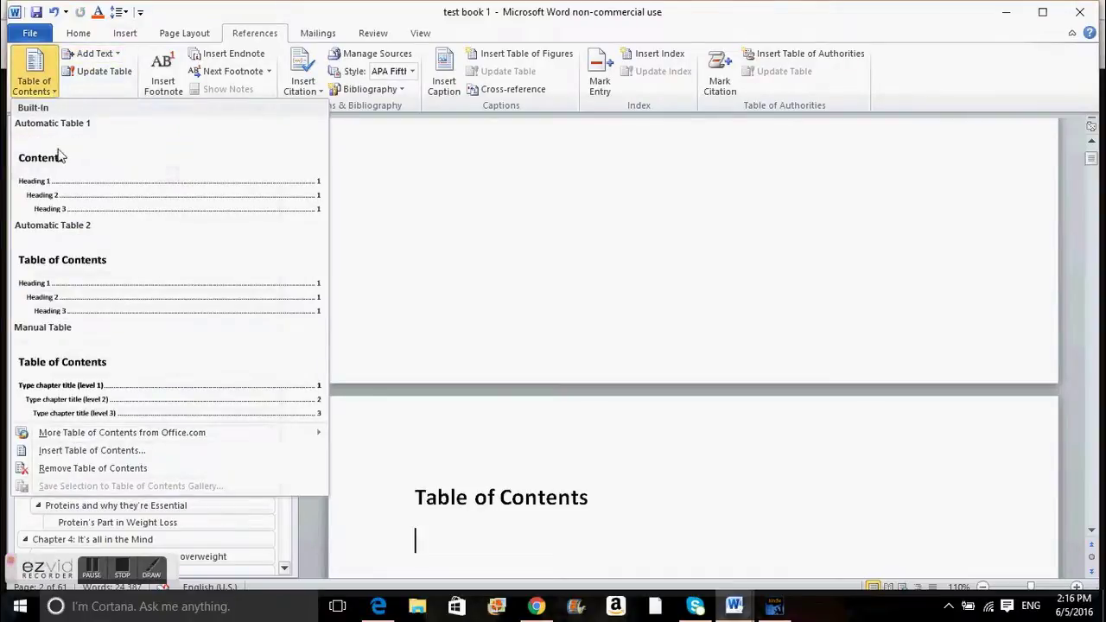
{"action": "left_click", "coordinate": [107, 456]}
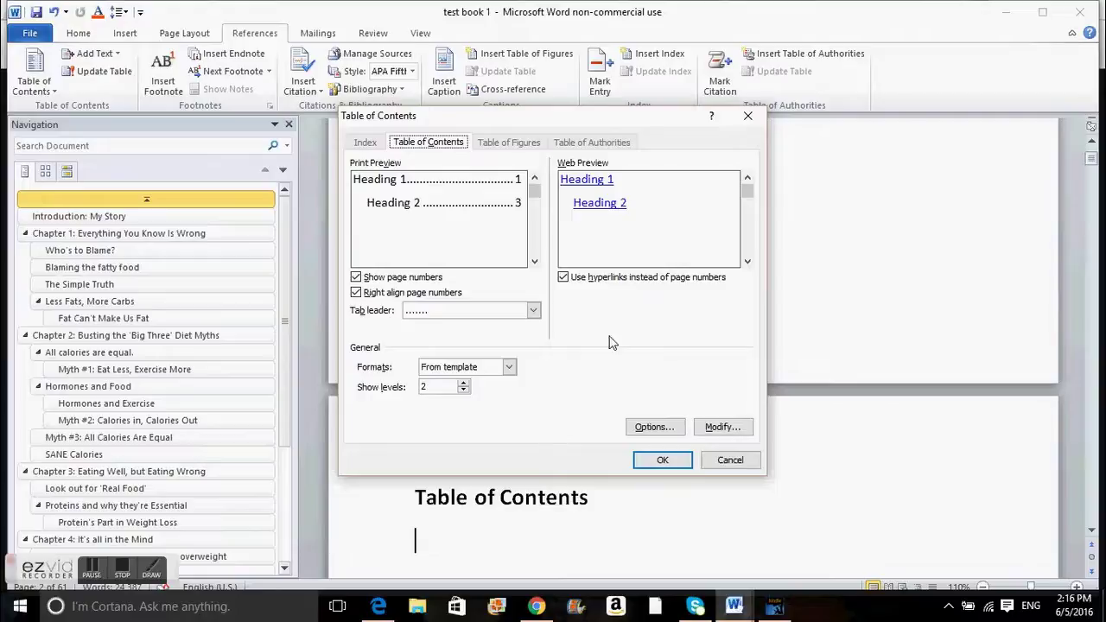
Exclude page numbers from the table of contents and keep hyperlinks enabled in their place.
{"action": "left_click", "coordinate": [356, 278]}
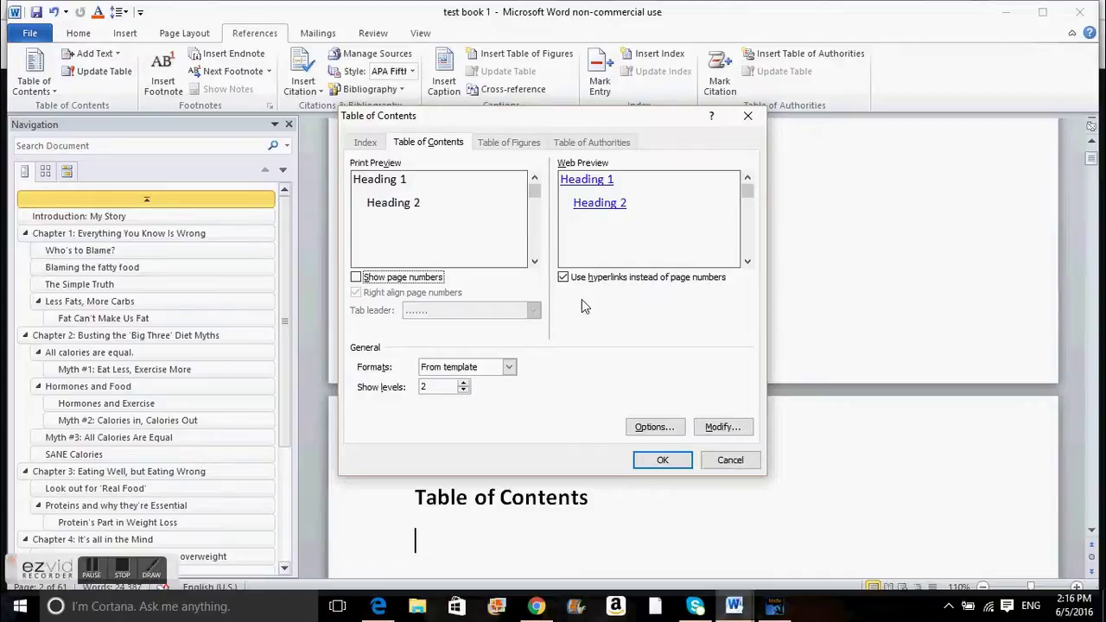
{"action": "left_click", "coordinate": [564, 277]}
{"action": "left_click", "coordinate": [564, 279]}
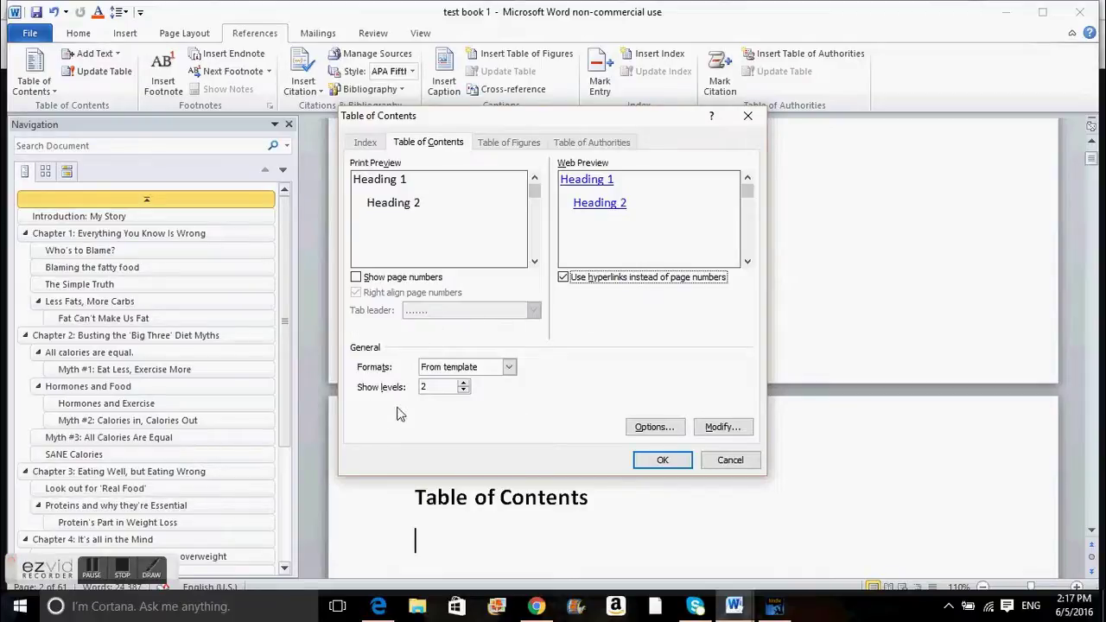
Preview the table of contents with three and four heading levels, and return it to two levels.
{"action": "left_click", "coordinate": [464, 385]}
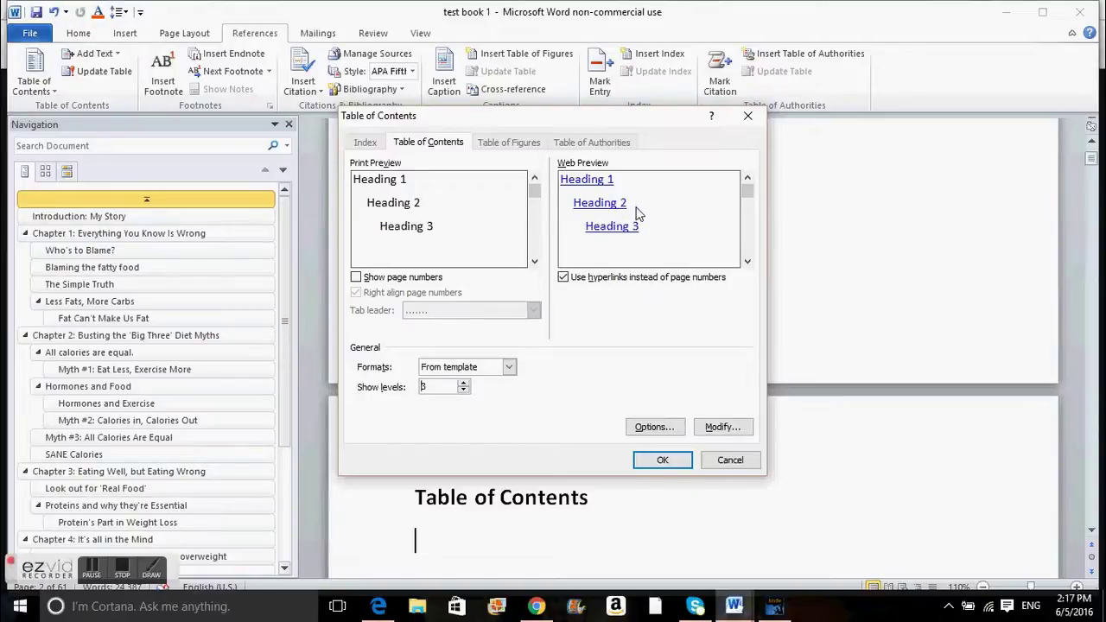
{"action": "left_click", "coordinate": [464, 390]}
{"action": "left_click", "coordinate": [464, 382]}
{"action": "left_click", "coordinate": [464, 383]}
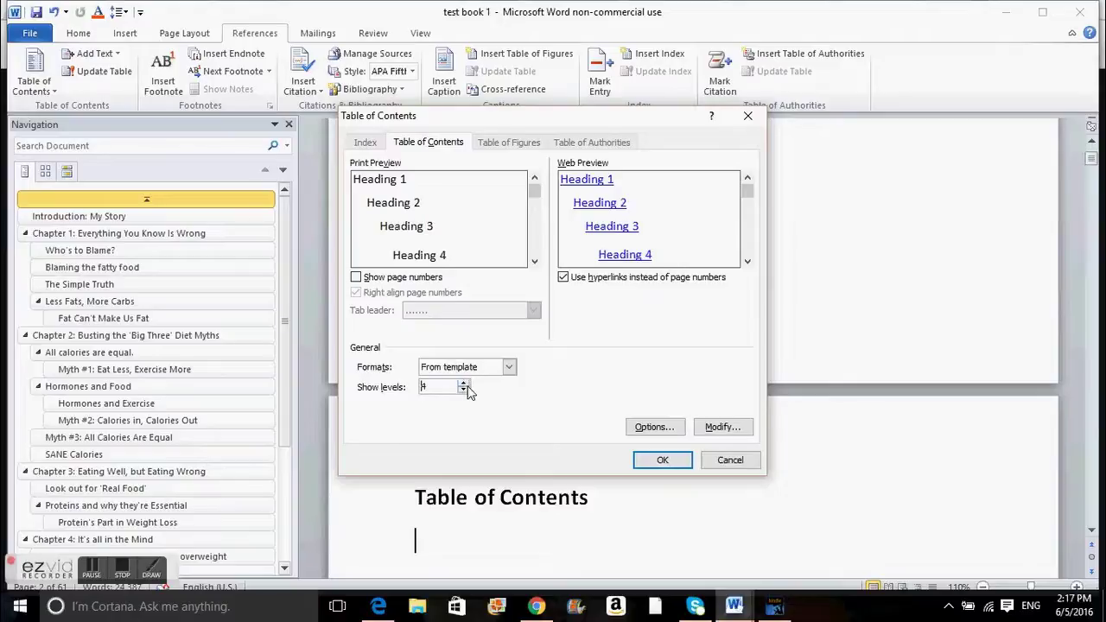
{"action": "left_click", "coordinate": [465, 391]}
{"action": "left_click", "coordinate": [463, 391]}
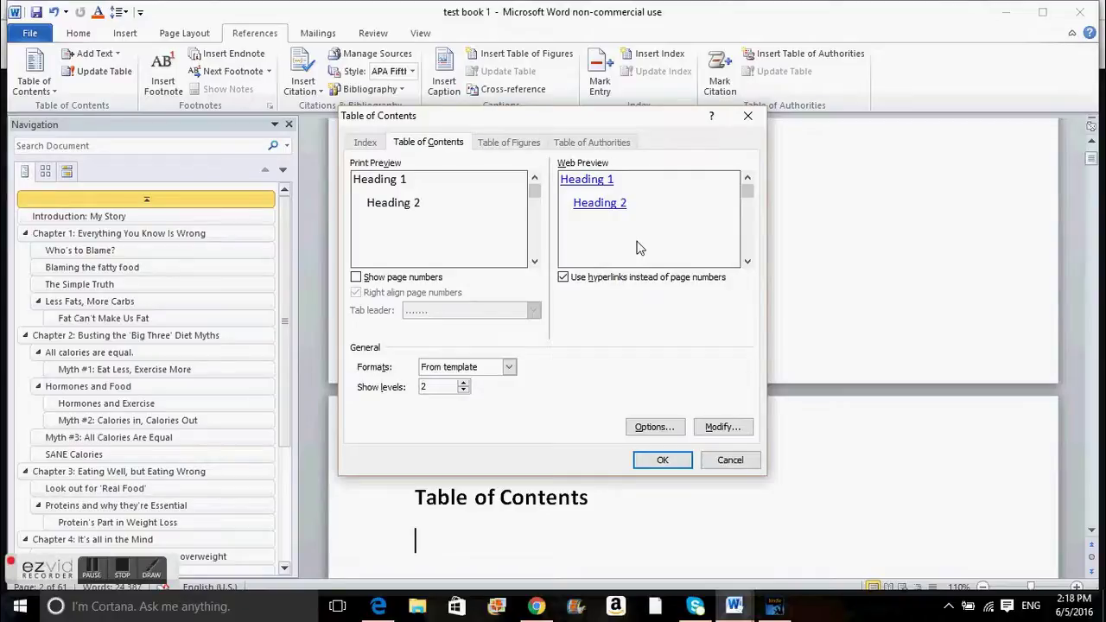
Modify the TOC 1 entry style to 14 pt bold text.
{"action": "left_click", "coordinate": [723, 429]}
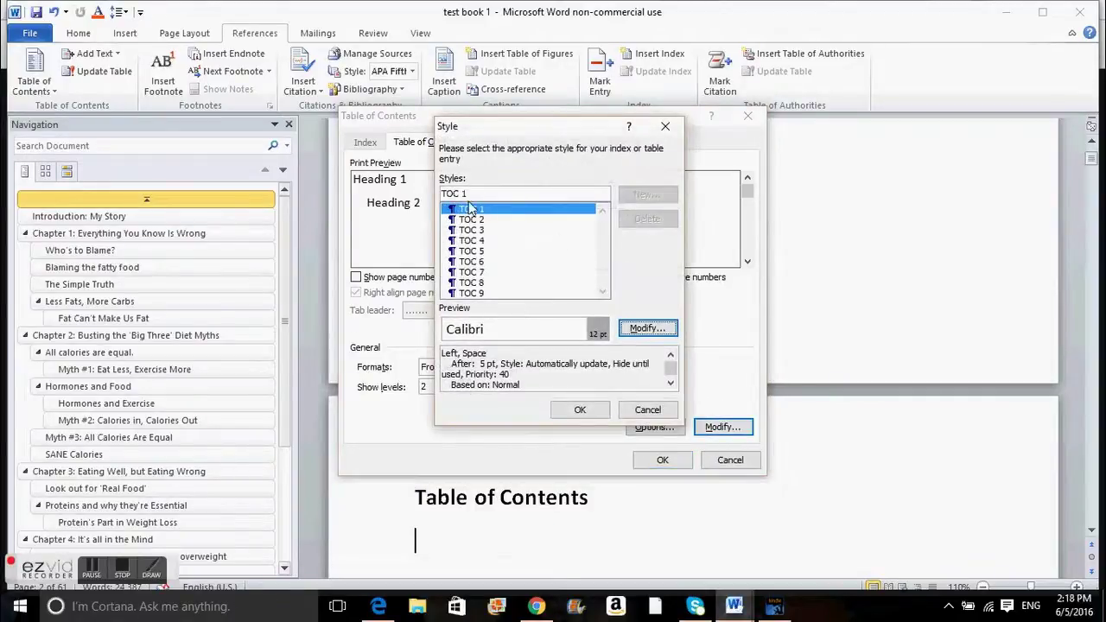
{"action": "left_click_drag", "start_coordinate": [553, 131], "coordinate": [832, 127]}
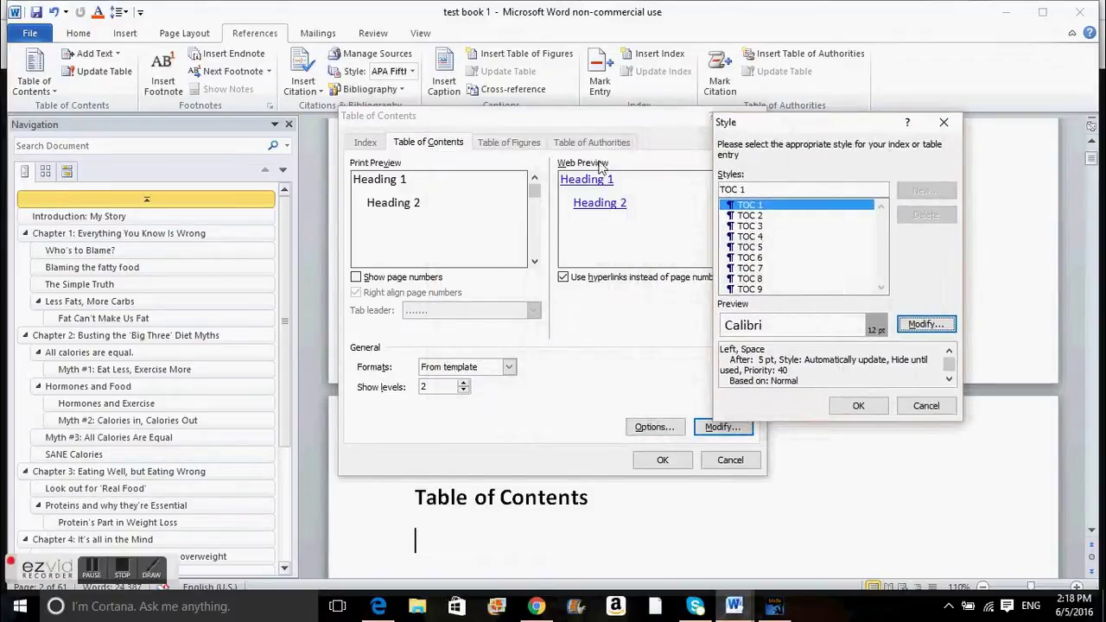
{"action": "left_click_drag", "start_coordinate": [801, 132], "coordinate": [546, 133]}
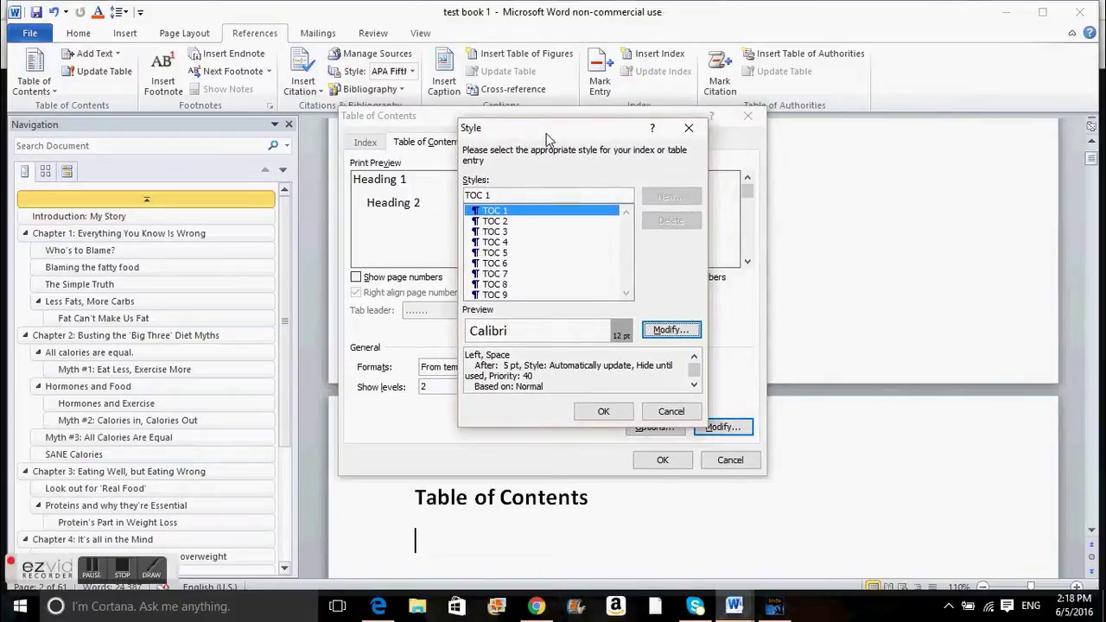
{"action": "left_click", "coordinate": [498, 213]}
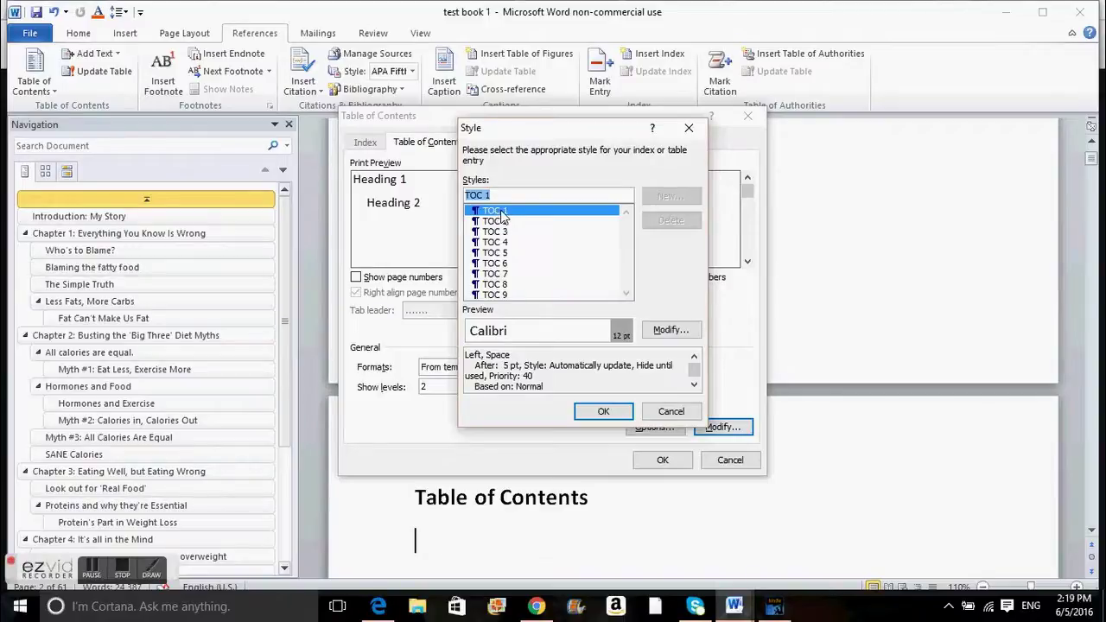
{"action": "left_click", "coordinate": [668, 329]}
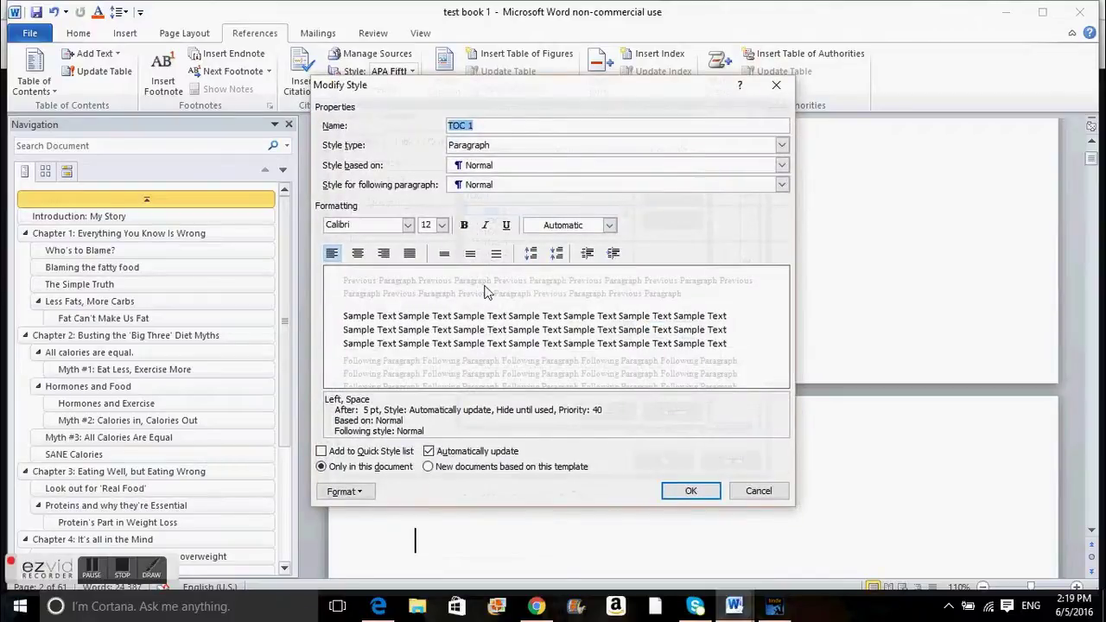
{"action": "left_click", "coordinate": [442, 225]}
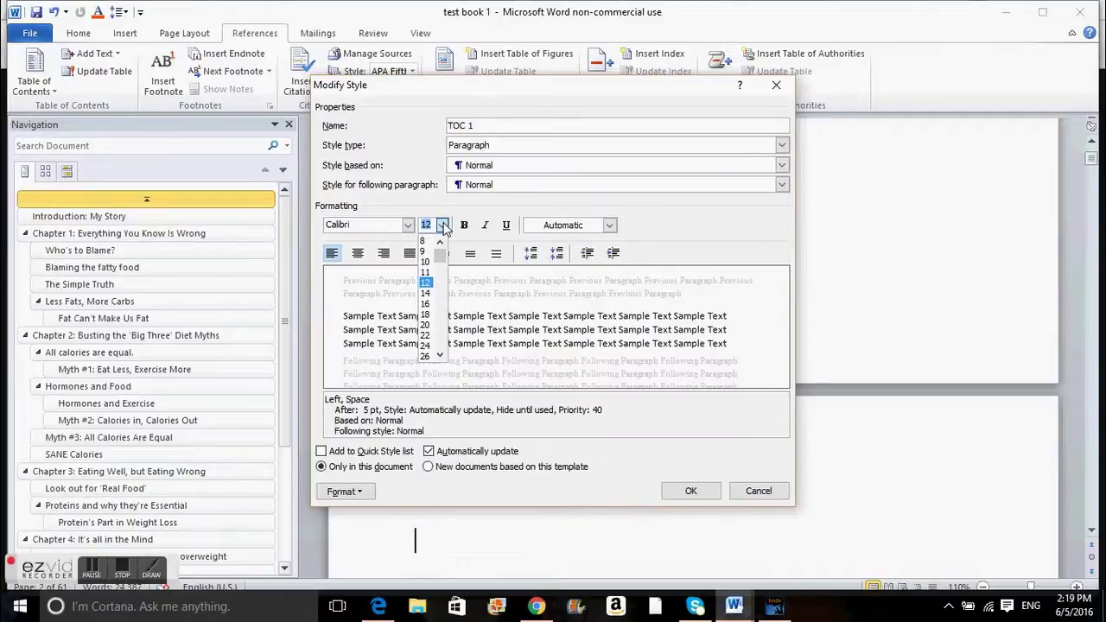
{"action": "left_click", "coordinate": [426, 295]}
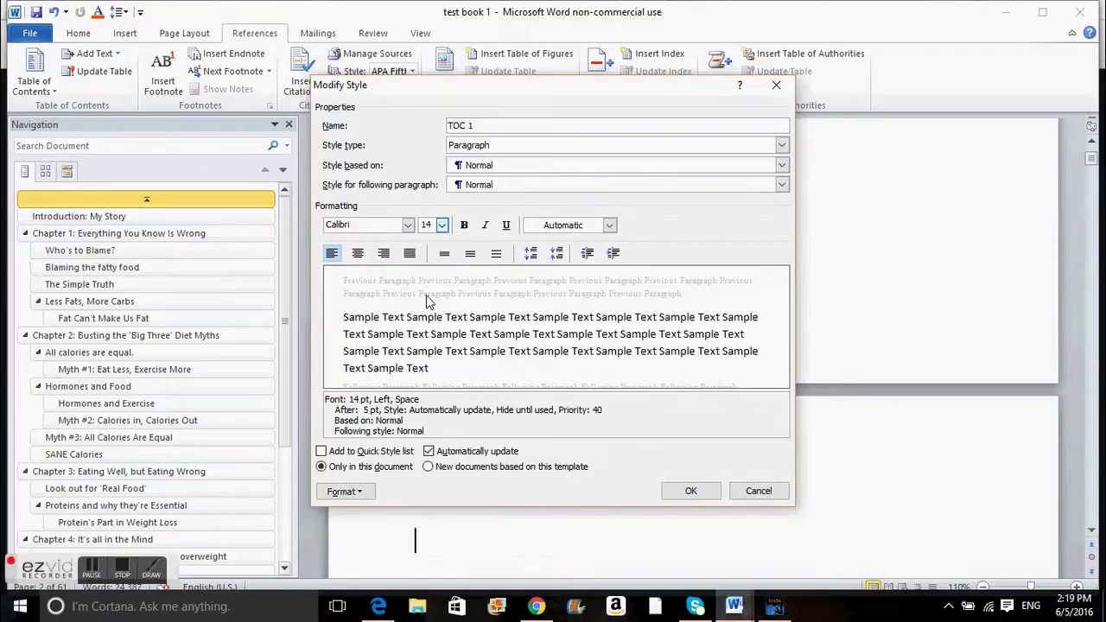
{"action": "left_click", "coordinate": [464, 230]}
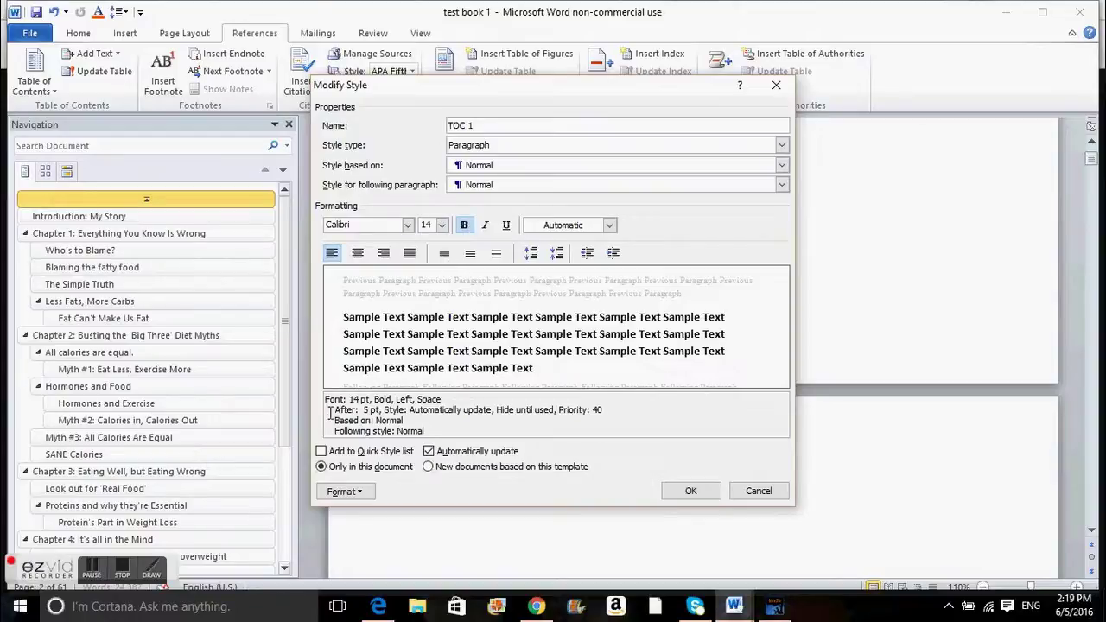
Keep the TOC 1 paragraphs left-aligned with no special indentation and apply the style's changes.
{"action": "left_click", "coordinate": [342, 493]}
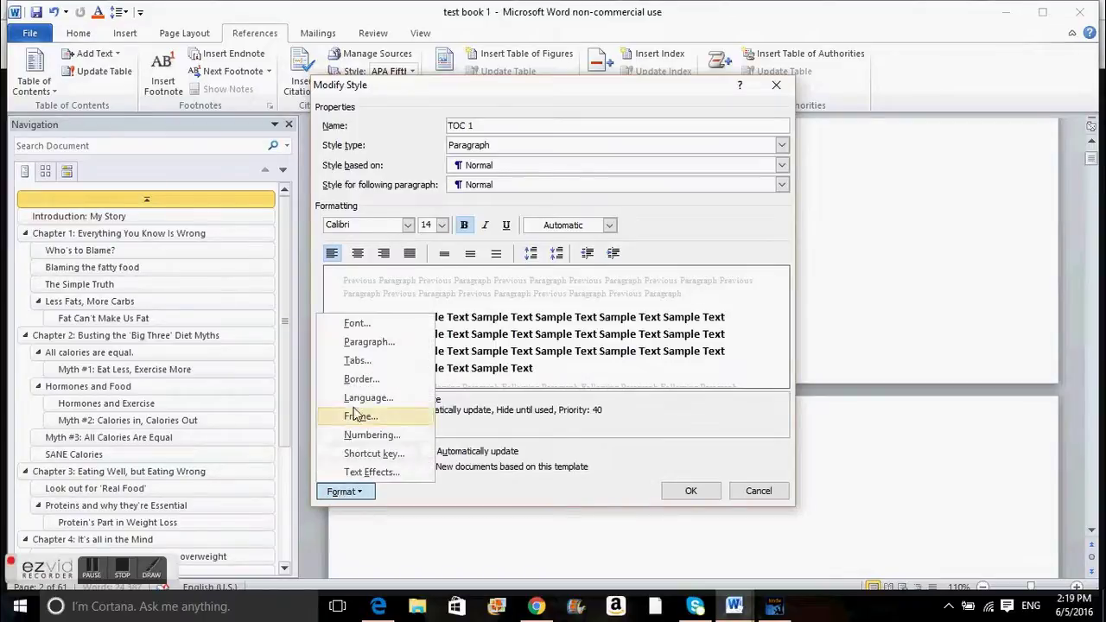
{"action": "left_click", "coordinate": [369, 342]}
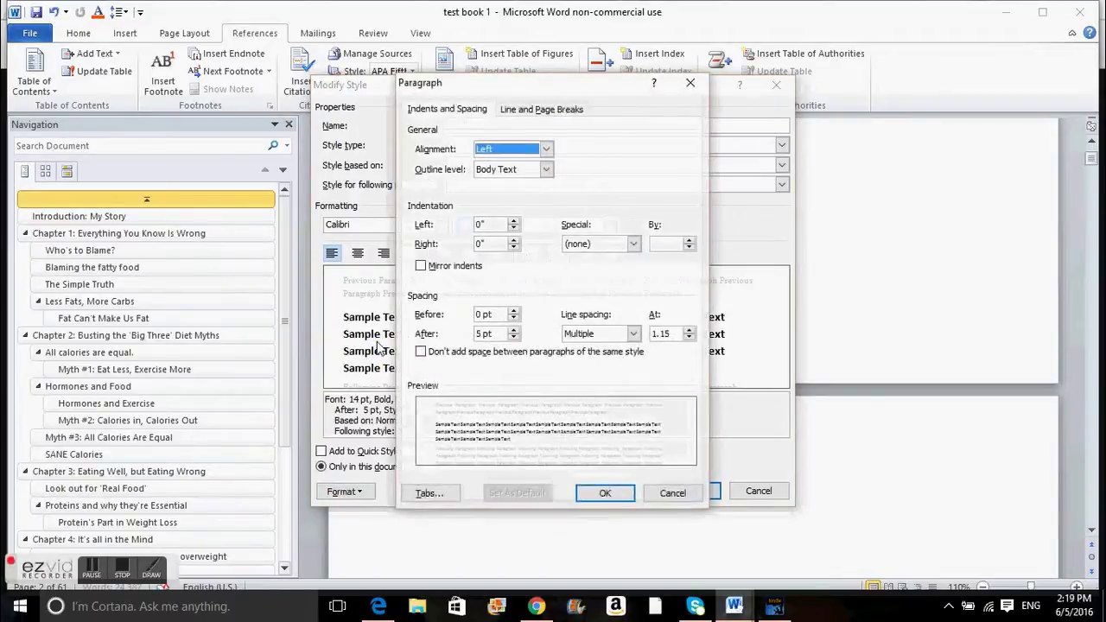
{"action": "left_click", "coordinate": [545, 149]}
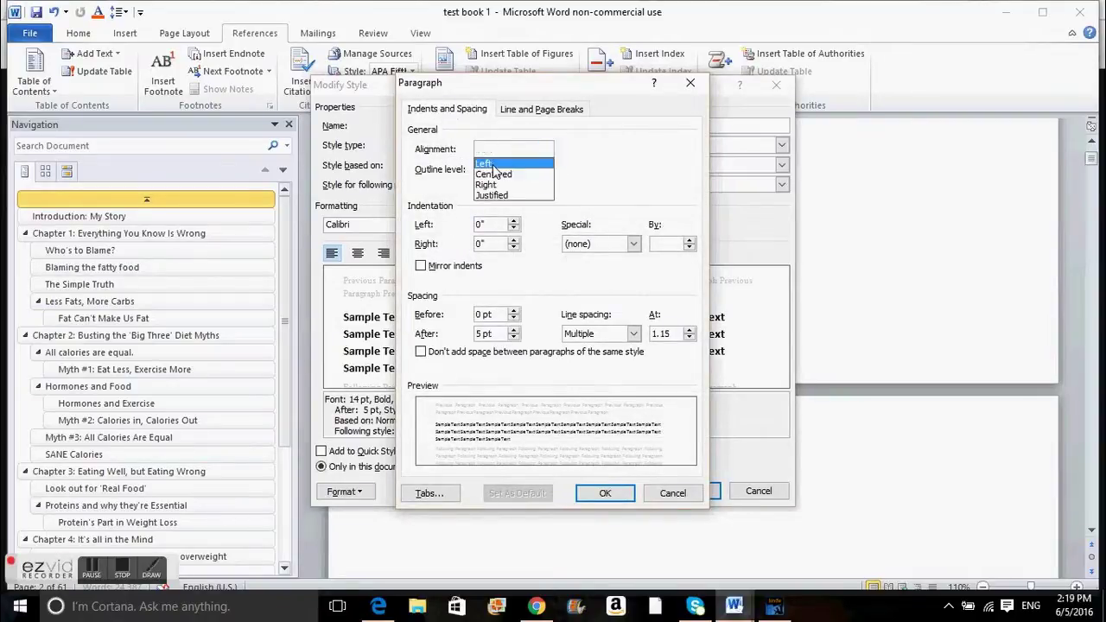
{"action": "left_click", "coordinate": [545, 149]}
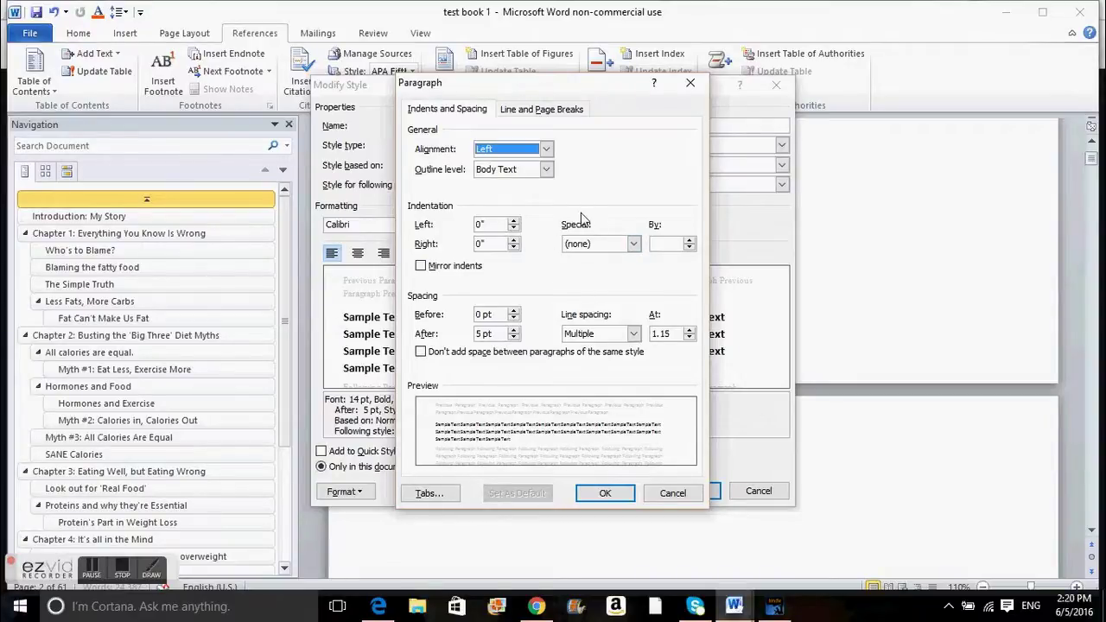
{"action": "left_click", "coordinate": [633, 244]}
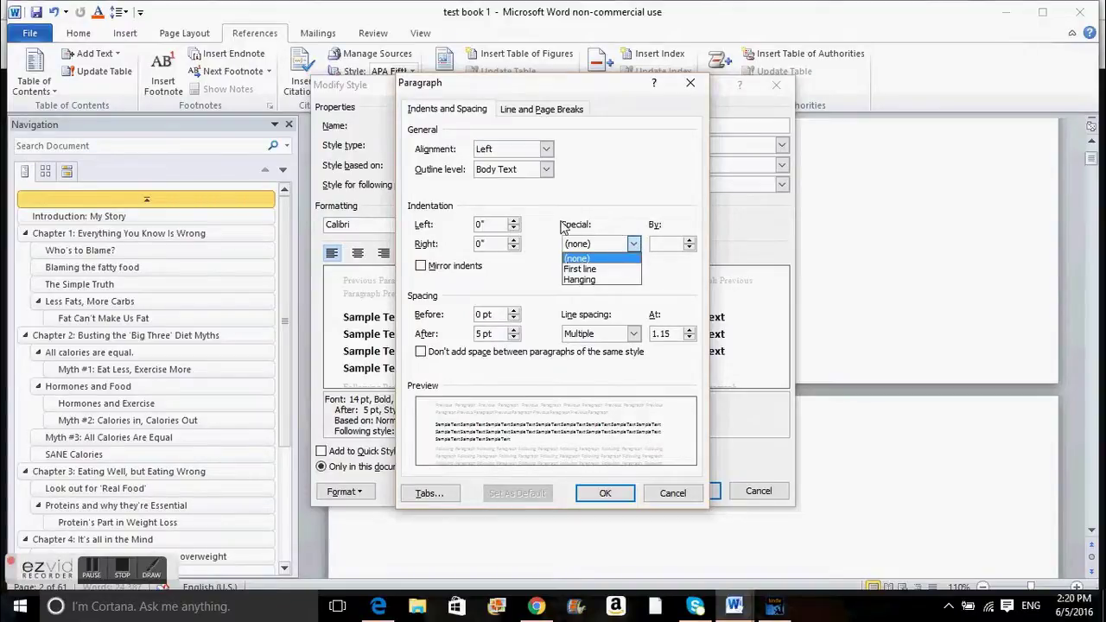
{"action": "left_click", "coordinate": [602, 218]}
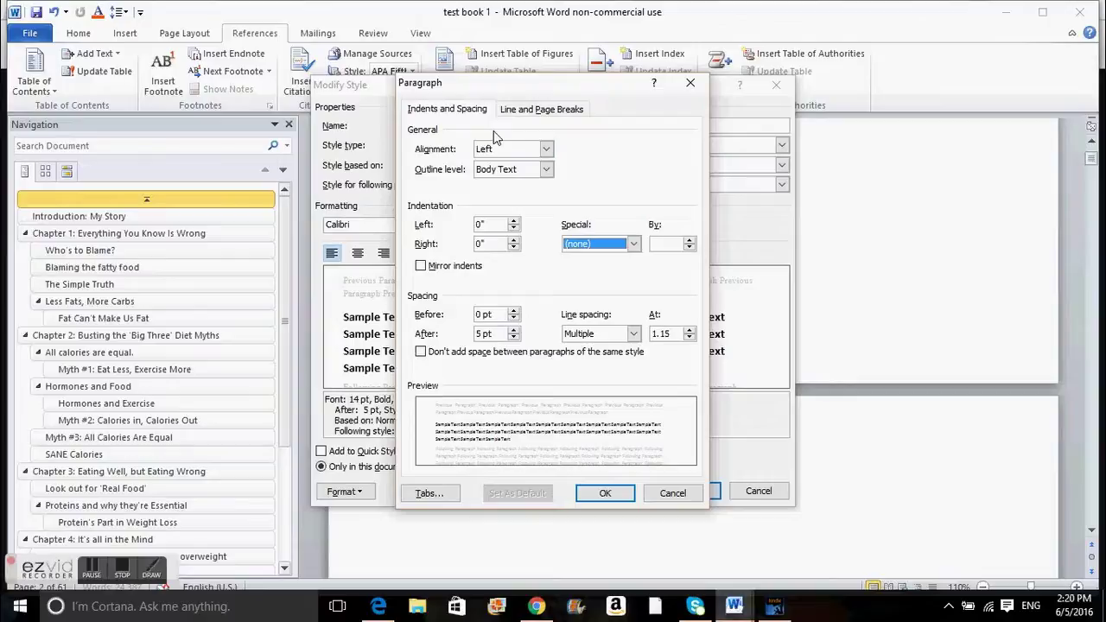
{"action": "left_click", "coordinate": [604, 495]}
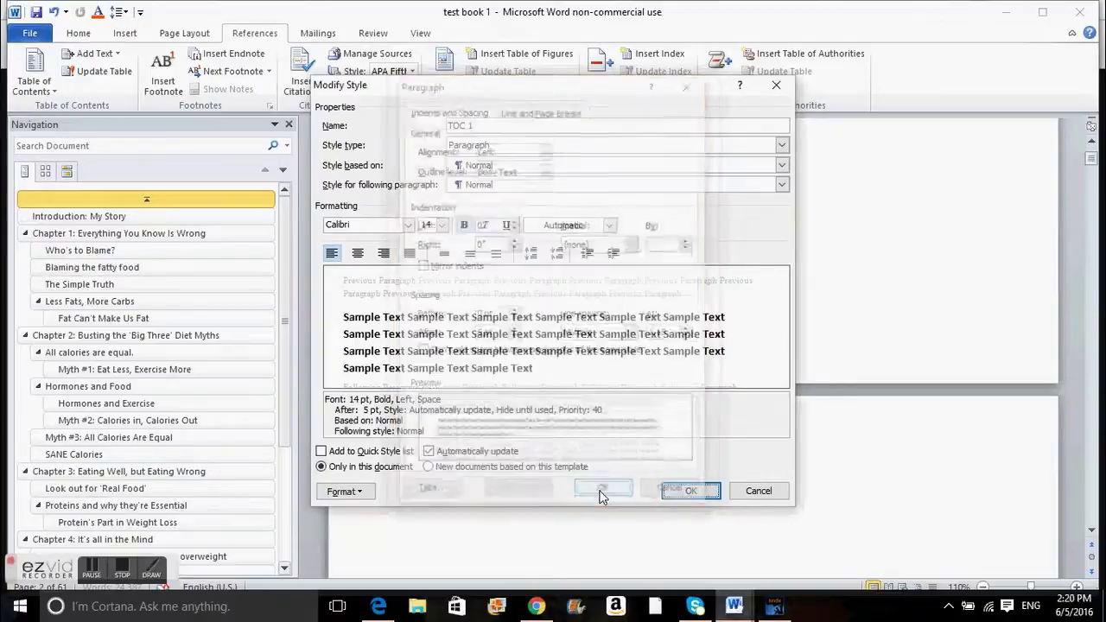
{"action": "left_click", "coordinate": [683, 491]}
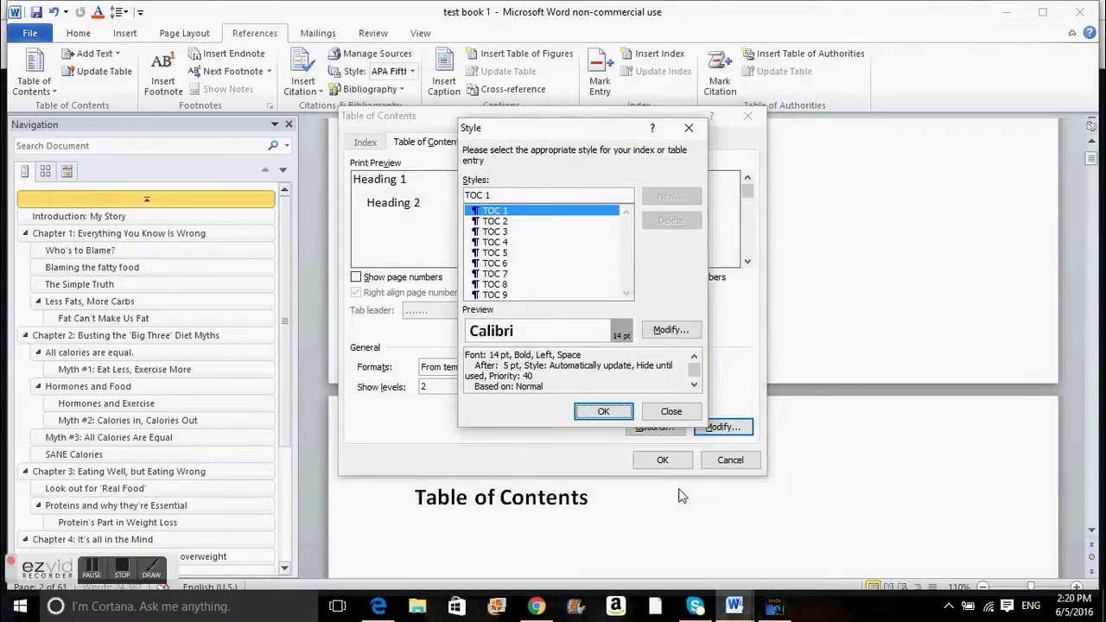
Review the TOC 2 style's font and paragraph settings, keeping its alignment set to Left.
{"action": "left_click", "coordinate": [494, 222]}
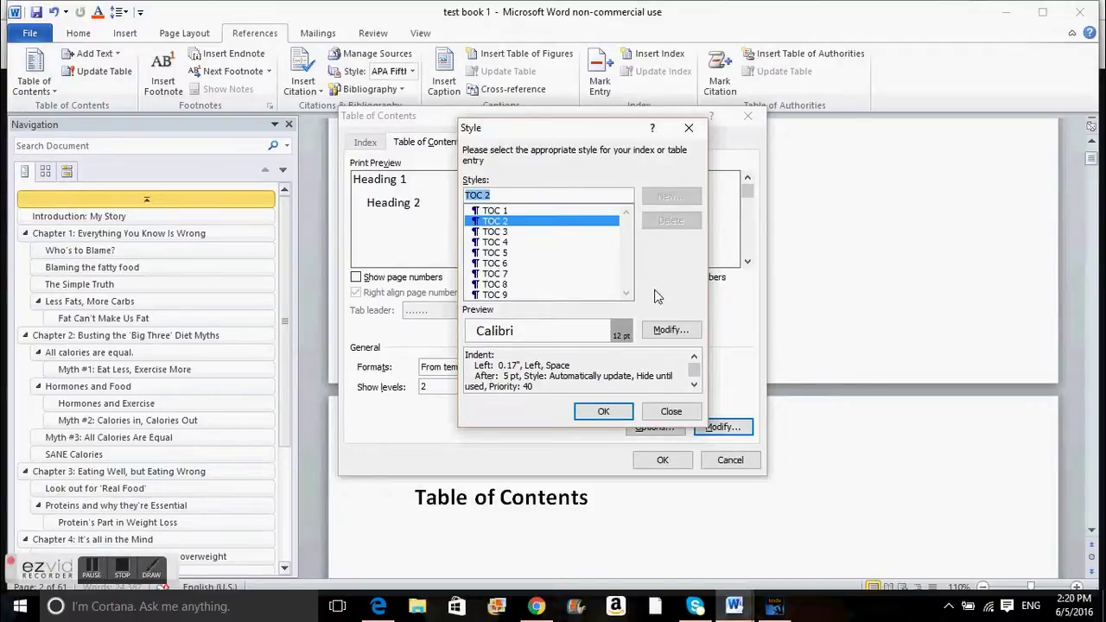
{"action": "left_click", "coordinate": [662, 329]}
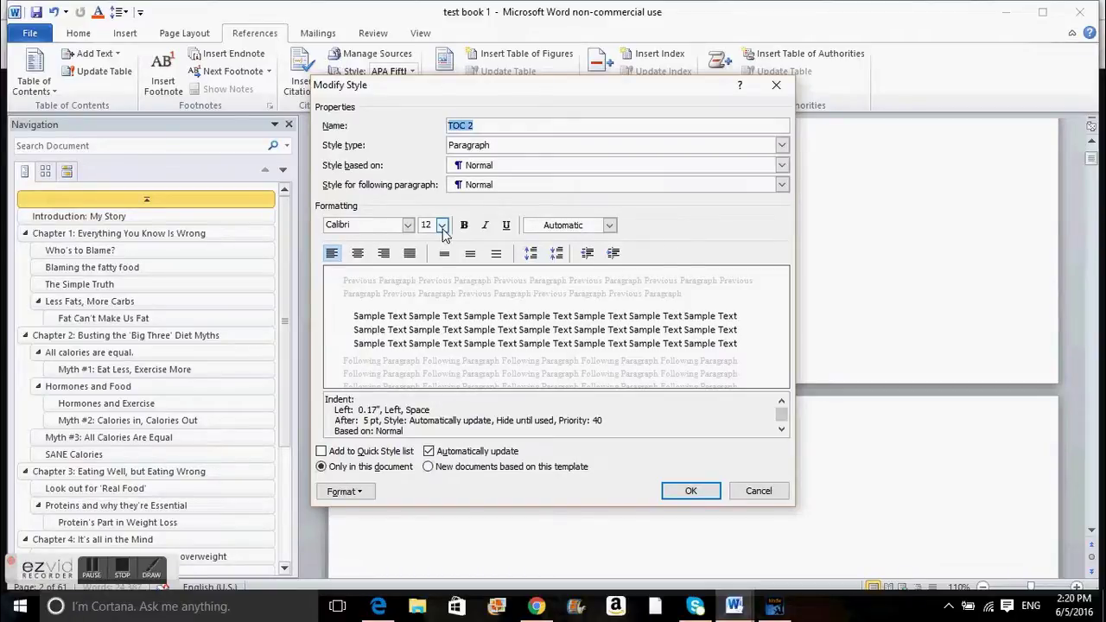
{"action": "left_click", "coordinate": [341, 492]}
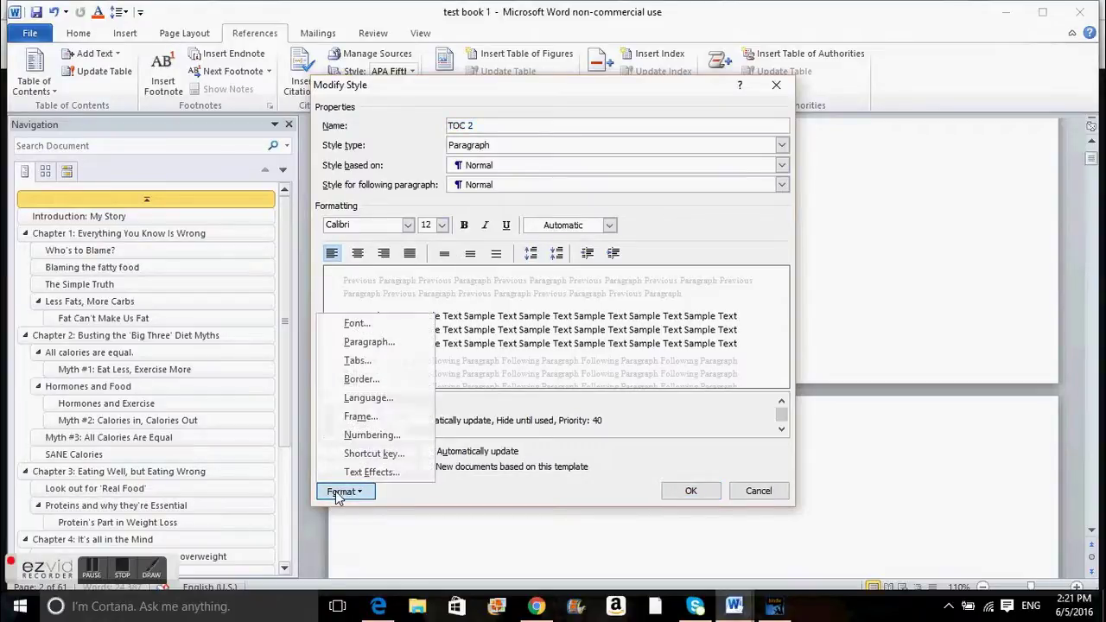
{"action": "left_click", "coordinate": [364, 343]}
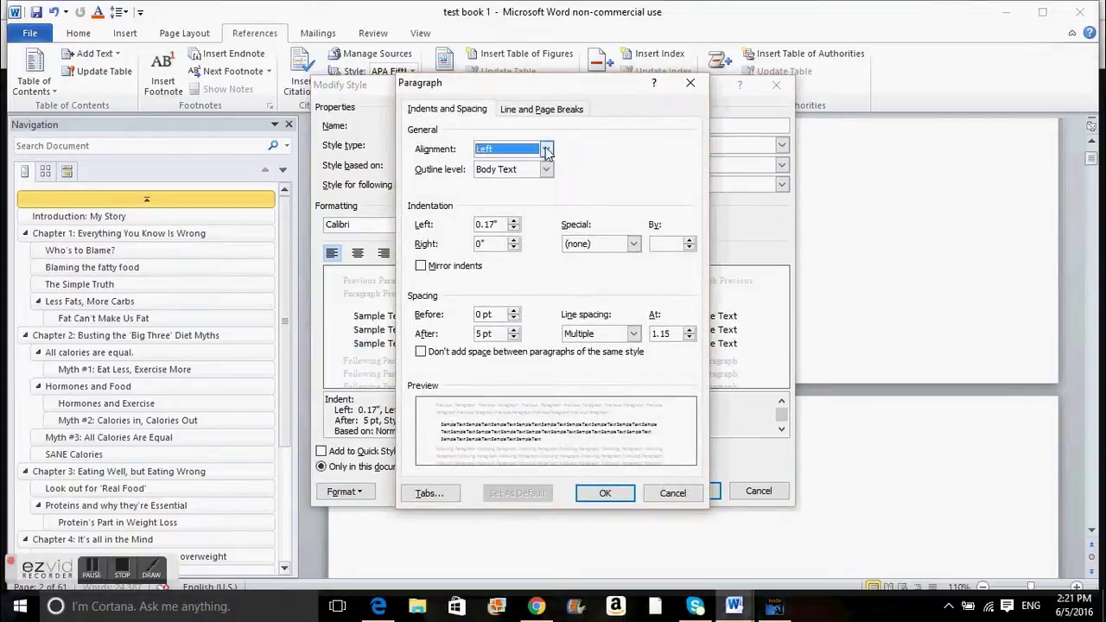
{"action": "left_click", "coordinate": [546, 150]}
{"action": "left_click", "coordinate": [506, 163]}
{"action": "left_click", "coordinate": [546, 151]}
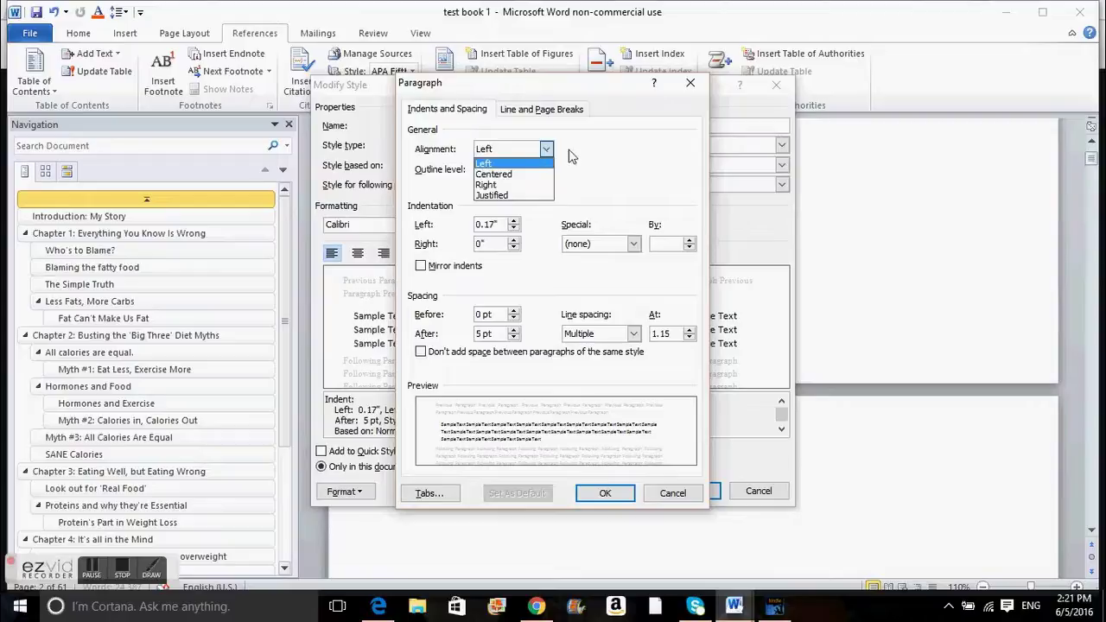
{"action": "left_click", "coordinate": [610, 154]}
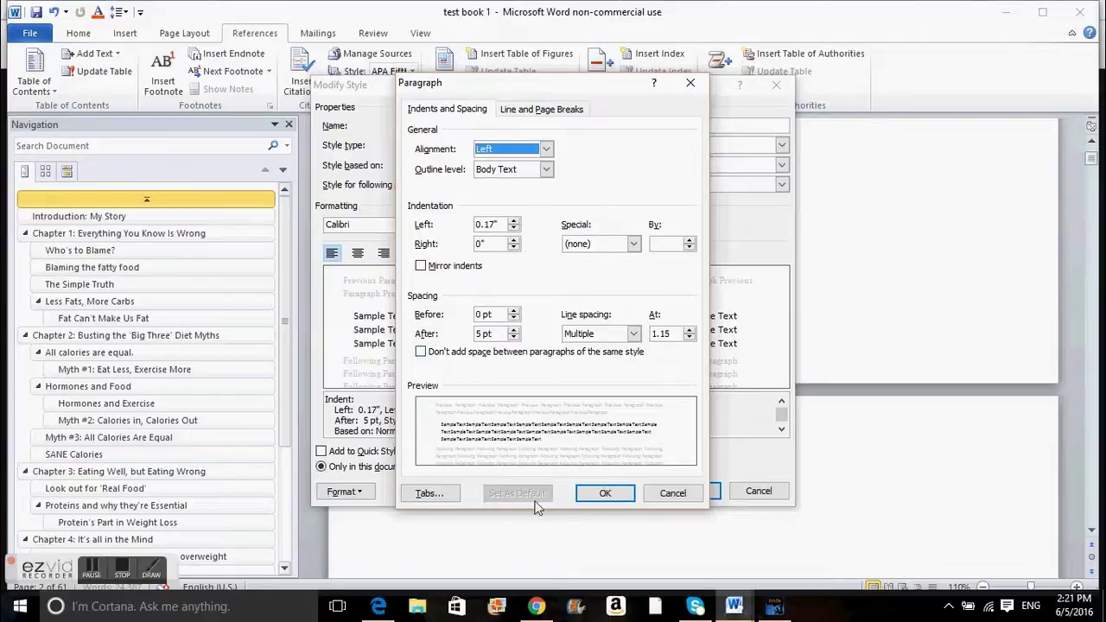
{"action": "left_click", "coordinate": [605, 494]}
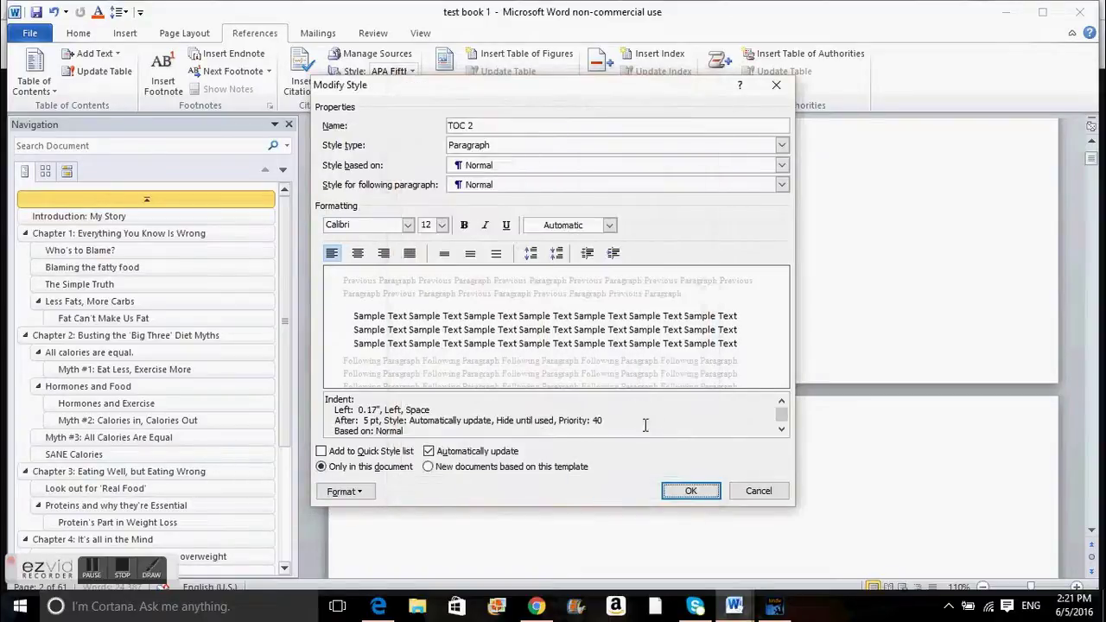
{"action": "left_click", "coordinate": [691, 492]}
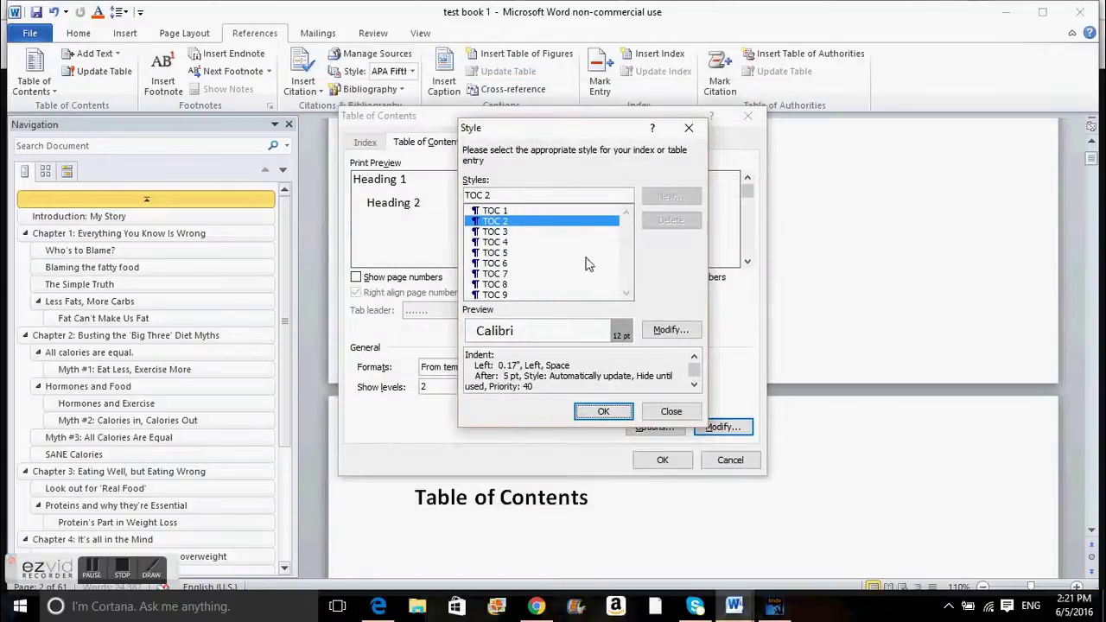
Accept the TOC style changes, turn off page numbers while keeping hyperlinks, and insert the two-level table of contents.
{"action": "left_click", "coordinate": [603, 413]}
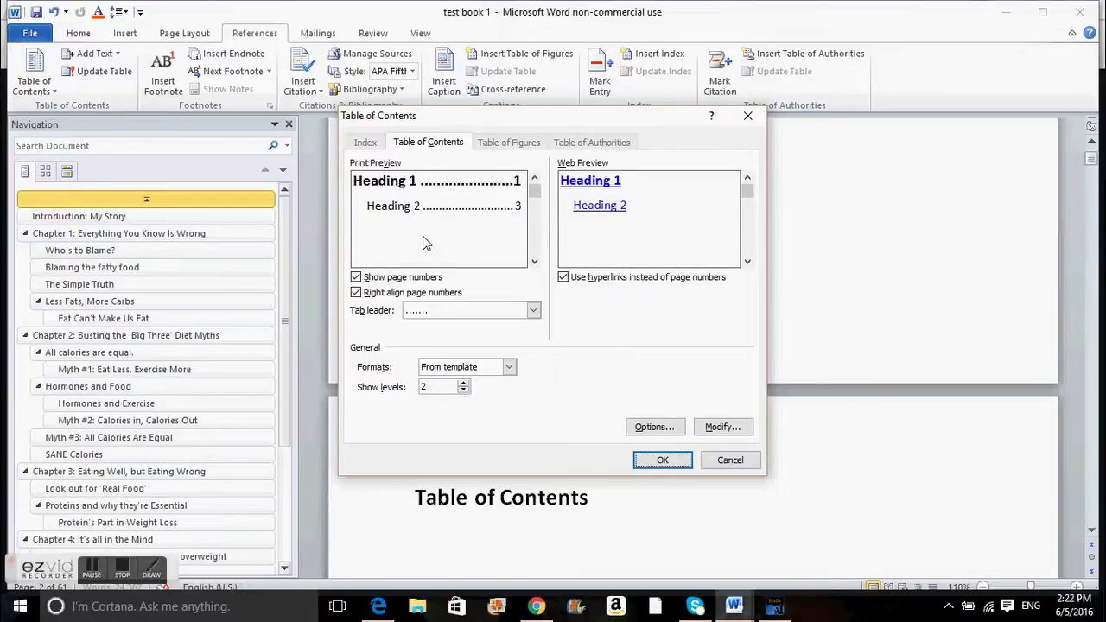
{"action": "left_click", "coordinate": [359, 280]}
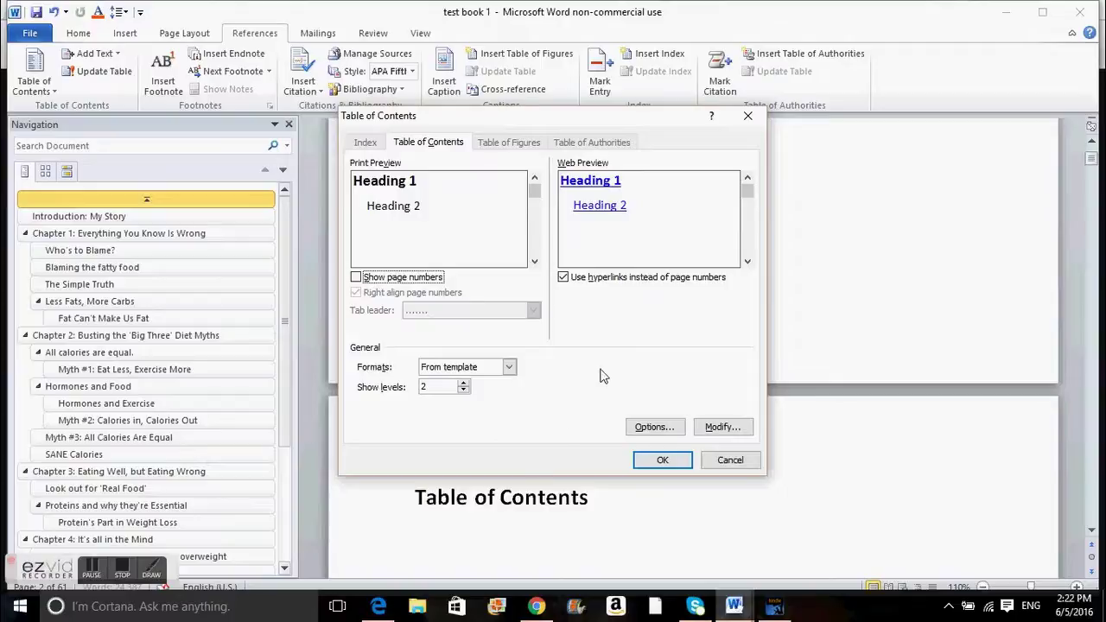
{"action": "left_click", "coordinate": [662, 461]}
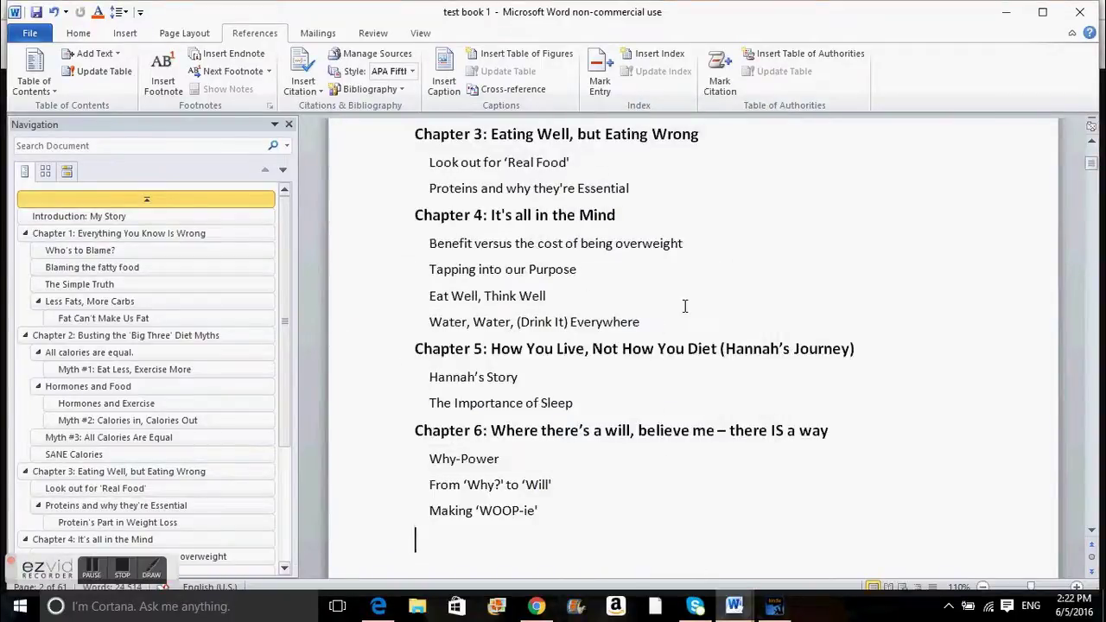
Review the inserted table of contents from the Chapter 6 entries up to its title.
{"action": "left_click", "coordinate": [636, 298]}
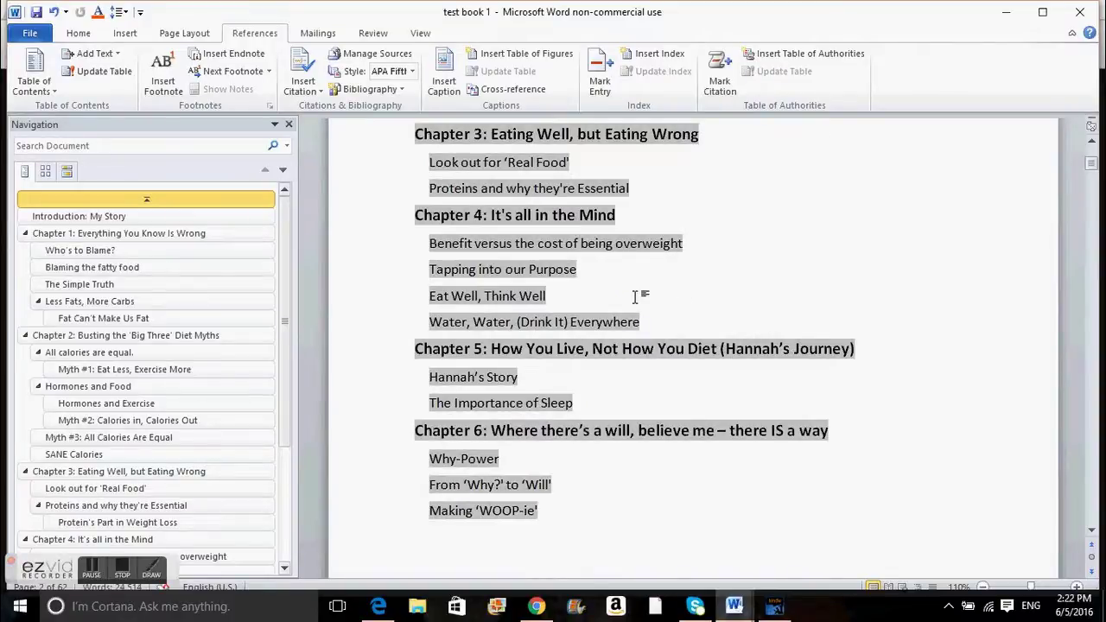
{"action": "key", "text": "Up"}
{"action": "key", "text": "Up"}
{"action": "key", "text": "Up"}
{"action": "key", "text": "Up"}
{"action": "key", "text": "Up"}
{"action": "key", "text": "Up"}
{"action": "key", "text": "Up"}
{"action": "key", "text": "Up"}
{"action": "key", "text": "Up"}
{"action": "key", "text": "Up"}
{"action": "key", "text": "Up"}
{"action": "key", "text": "Up"}
{"action": "key", "text": "Up"}
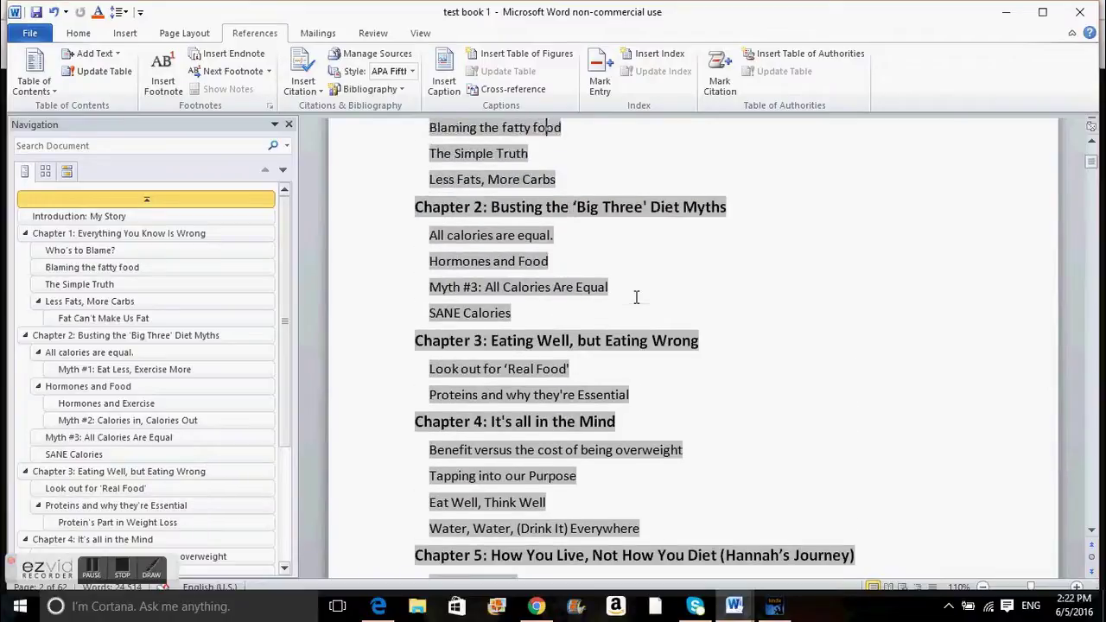
{"action": "key", "text": "Up"}
{"action": "key", "text": "Up"}
{"action": "key", "text": "Up"}
{"action": "key", "text": "Up"}
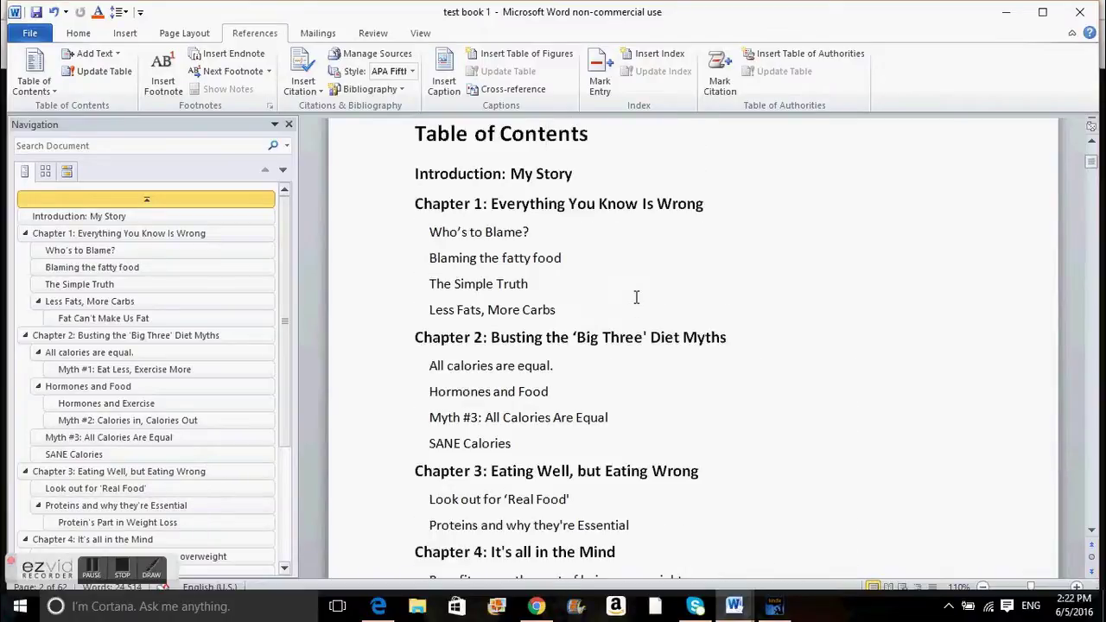
Inspect the Introduction and Chapter 1 entries beneath the Table of Contents title.
{"action": "left_click", "coordinate": [373, 184]}
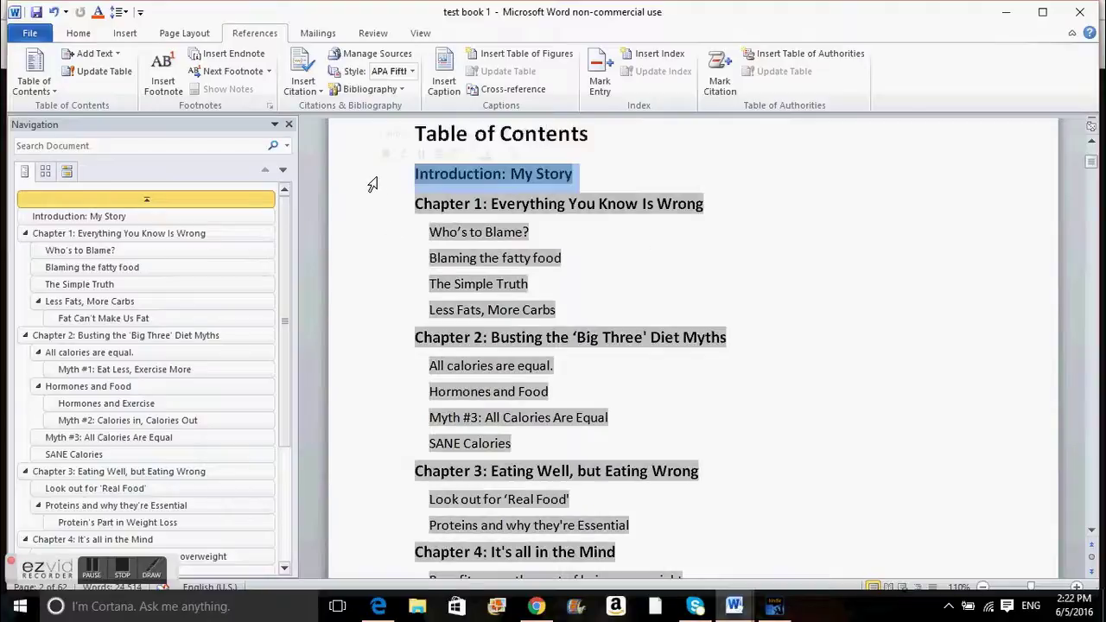
{"action": "left_click", "coordinate": [595, 179]}
{"action": "left_click", "coordinate": [624, 259]}
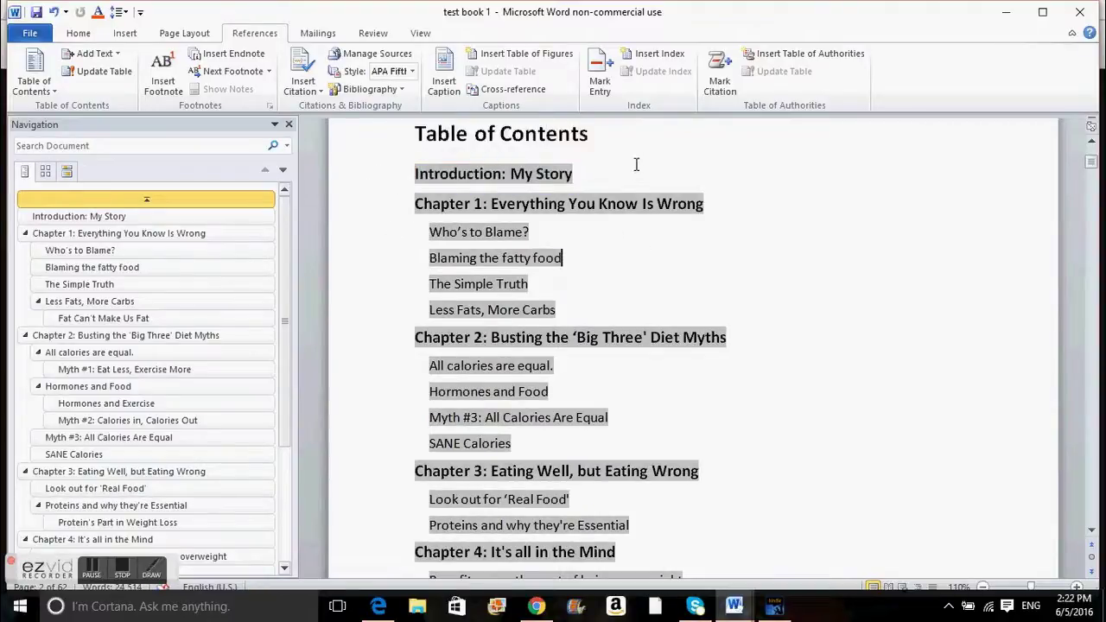
{"action": "left_click", "coordinate": [637, 144]}
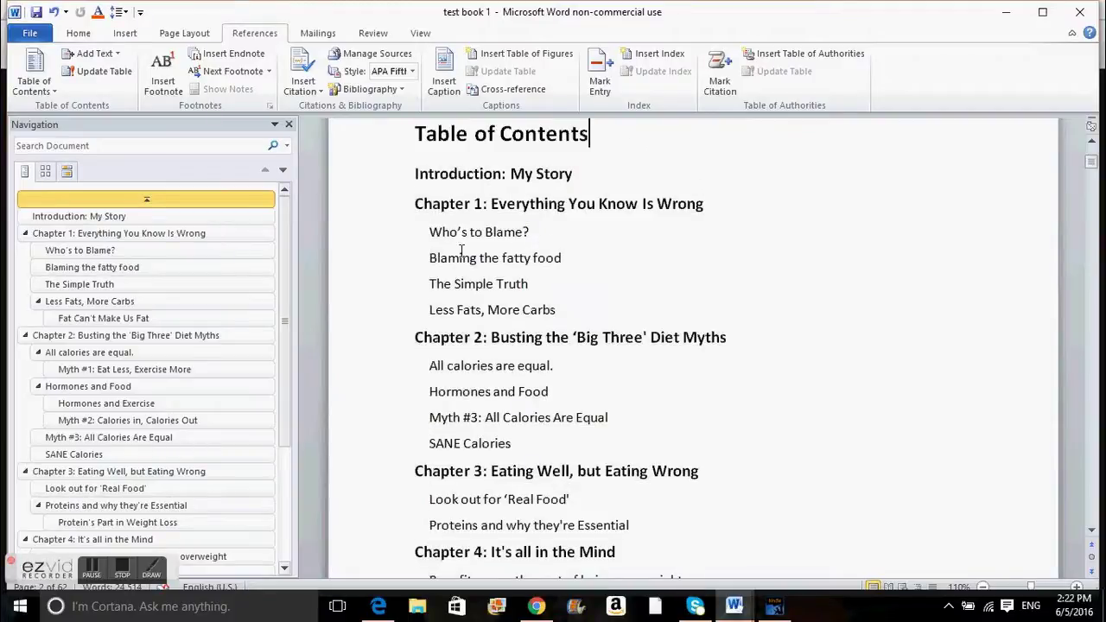
{"action": "left_click", "coordinate": [547, 235]}
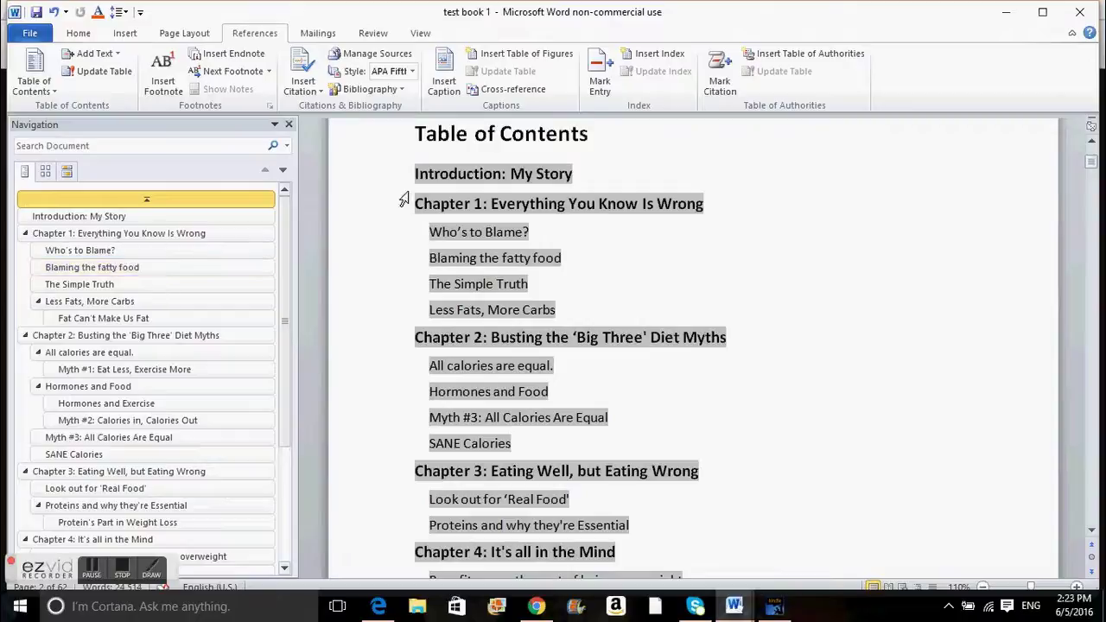
{"action": "left_click", "coordinate": [580, 274]}
{"action": "left_click", "coordinate": [607, 293]}
{"action": "left_click", "coordinate": [633, 172]}
In Chapter 1's "Blaming the fatty food" section, add the line "Don't eat sugar" after the 'dark side of fat loss' quote.
{"action": "left_click", "coordinate": [84, 235]}
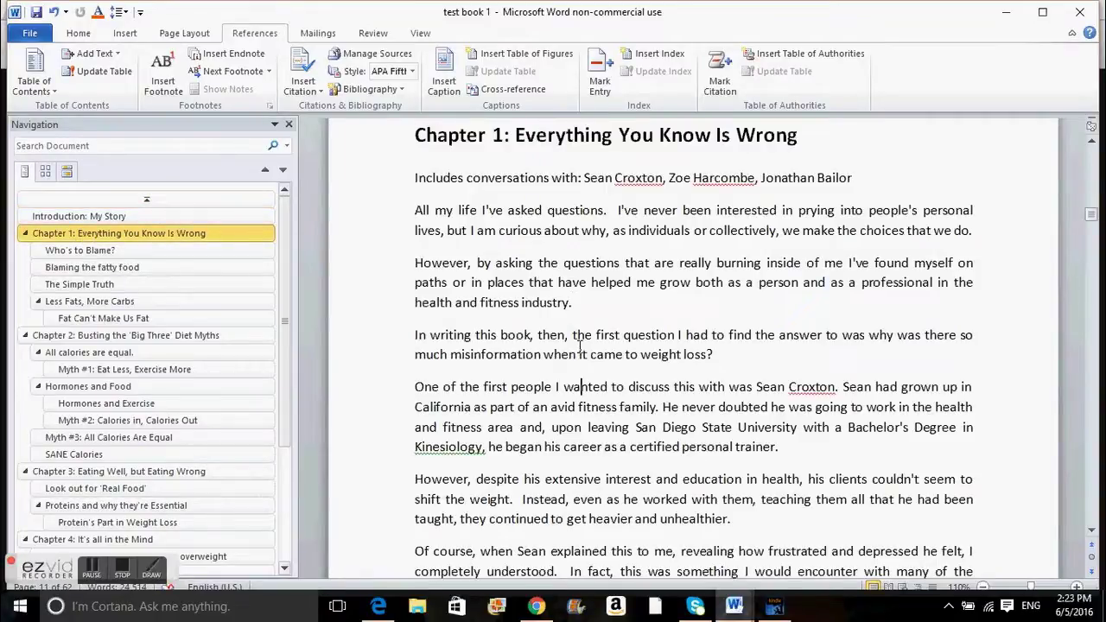
{"action": "scroll", "coordinate": [580, 347], "scroll_direction": "down", "scroll_amount": 4}
{"action": "scroll", "coordinate": [580, 347], "scroll_direction": "down", "scroll_amount": 6}
{"action": "scroll", "coordinate": [580, 347], "scroll_direction": "down", "scroll_amount": 2}
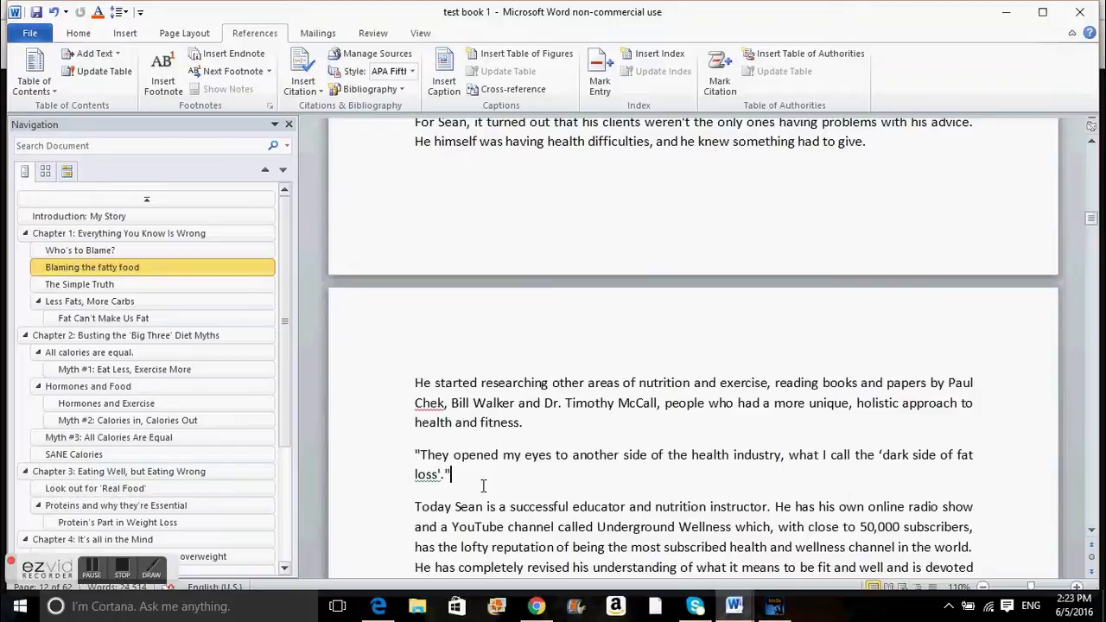
{"action": "key", "text": "Return"}
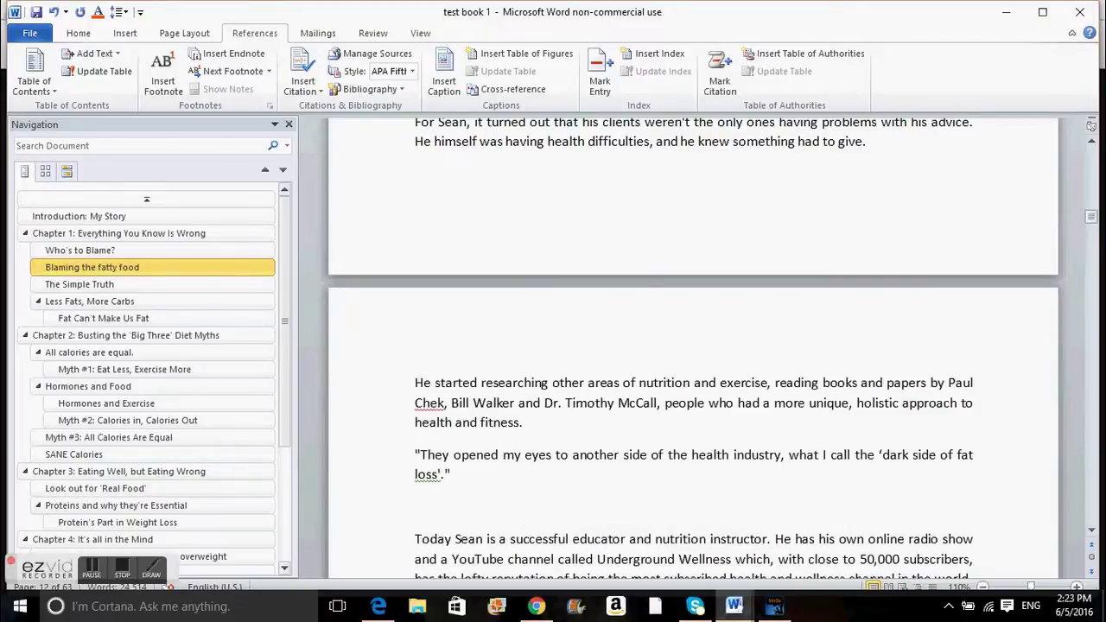
{"action": "type", "text": "Don't eat sugar"}
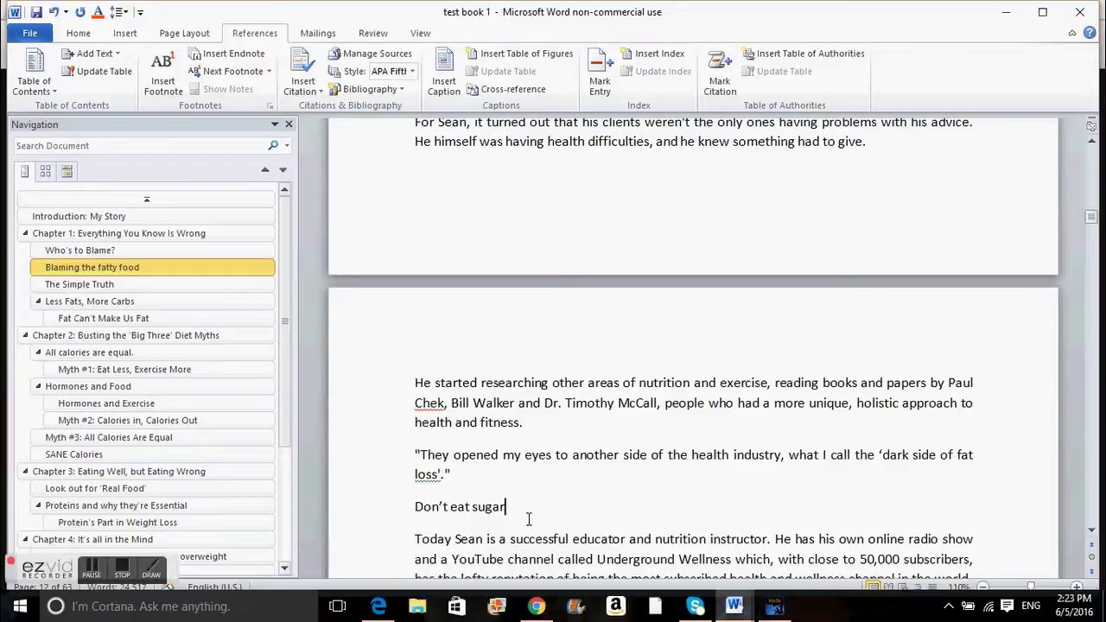
Apply the Heading 2 style to the "Don't eat sugar" line.
{"action": "left_click", "coordinate": [370, 517]}
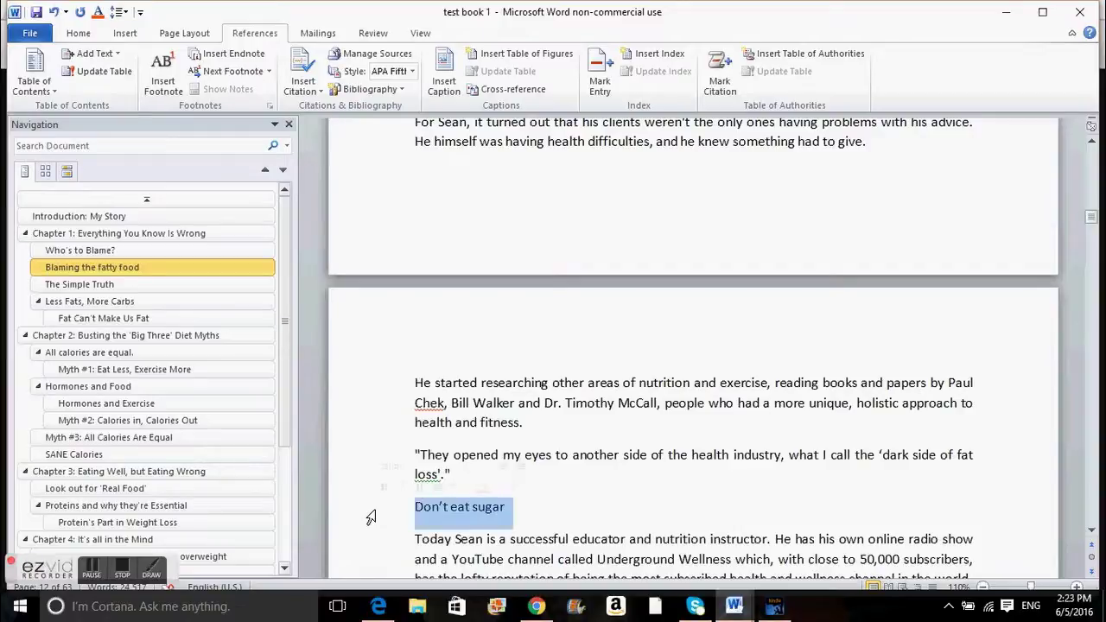
{"action": "left_click", "coordinate": [79, 36]}
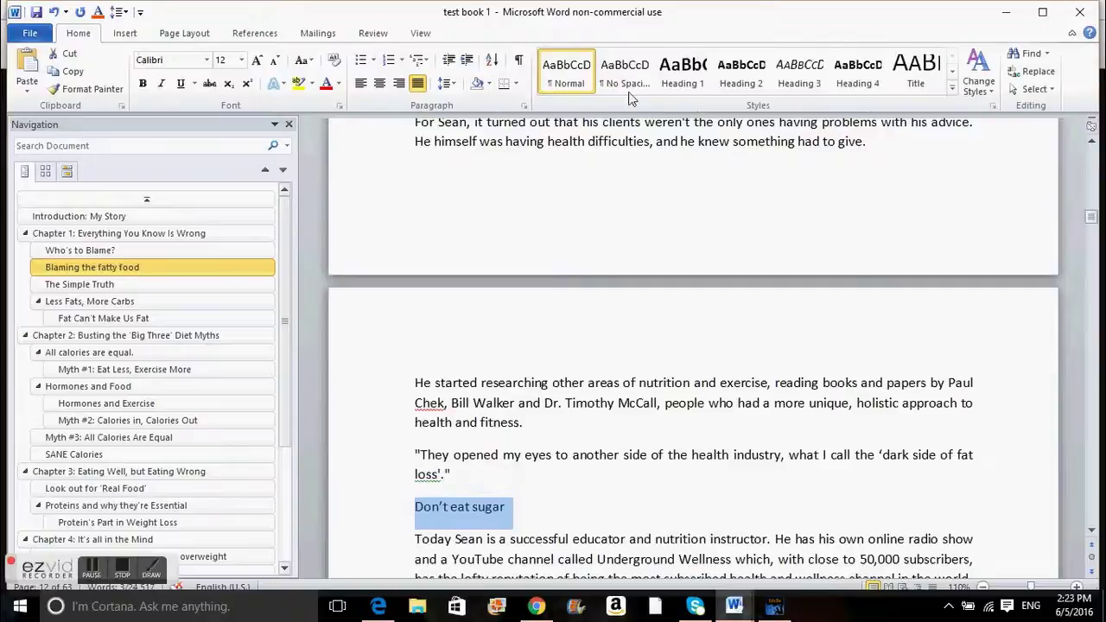
{"action": "left_click", "coordinate": [742, 81]}
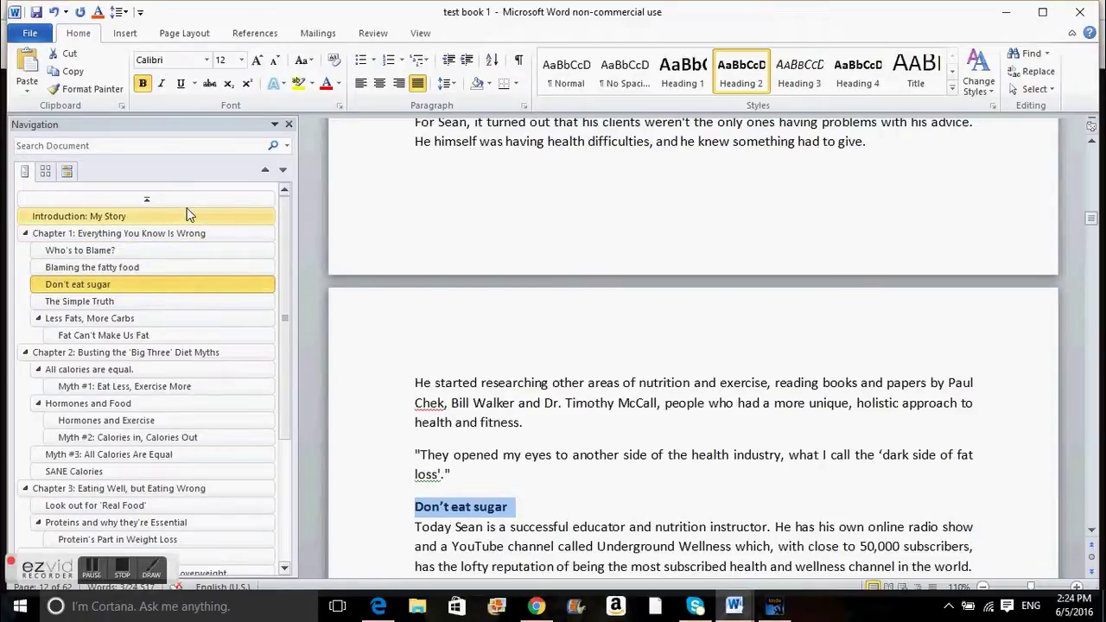
Return to the Table of Contents page and update the table of contents field to include the new heading.
{"action": "left_click", "coordinate": [161, 216]}
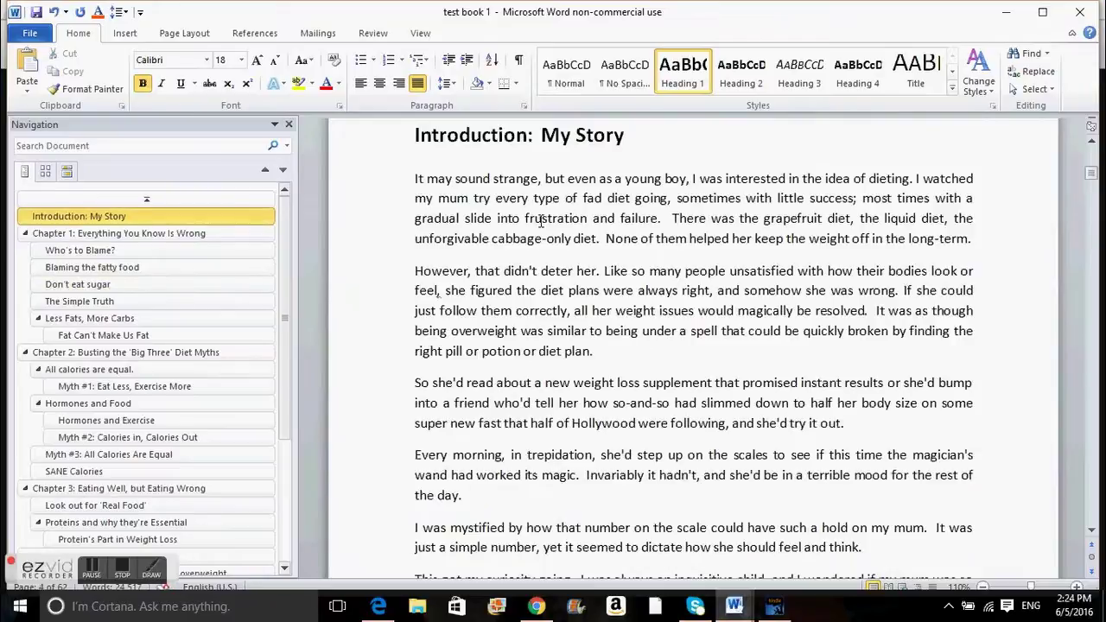
{"action": "key", "text": "ctrl+shift+End"}
{"action": "scroll", "coordinate": [542, 222], "scroll_direction": "up", "scroll_amount": 15}
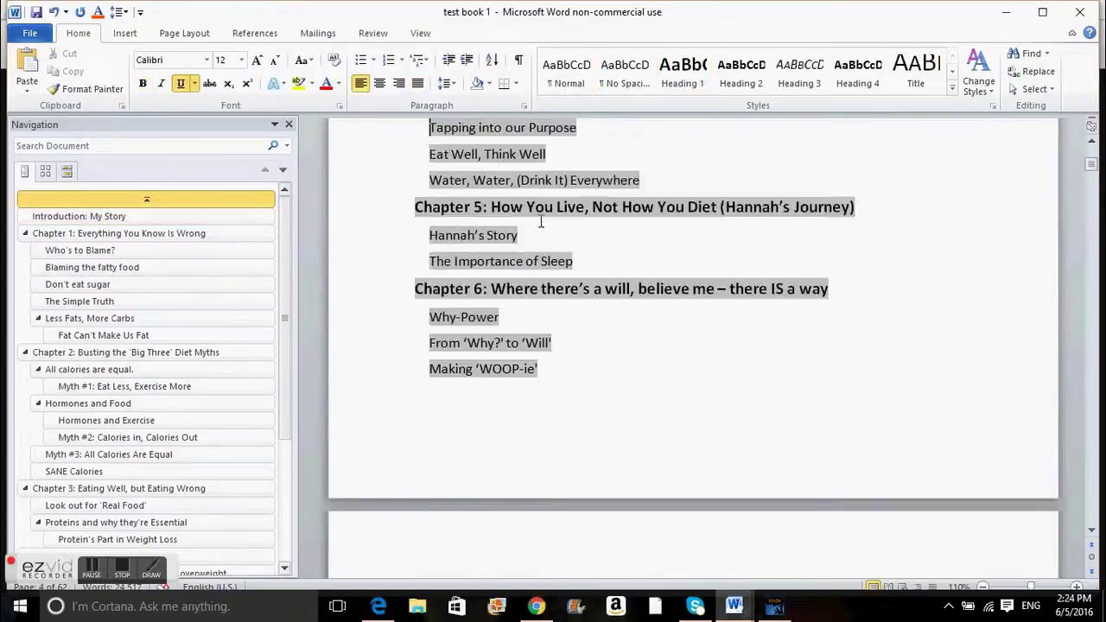
{"action": "key", "text": "ctrl+Home"}
{"action": "key", "text": "Down"}
{"action": "key", "text": "Down"}
{"action": "key", "text": "Down"}
{"action": "key", "text": "Down"}
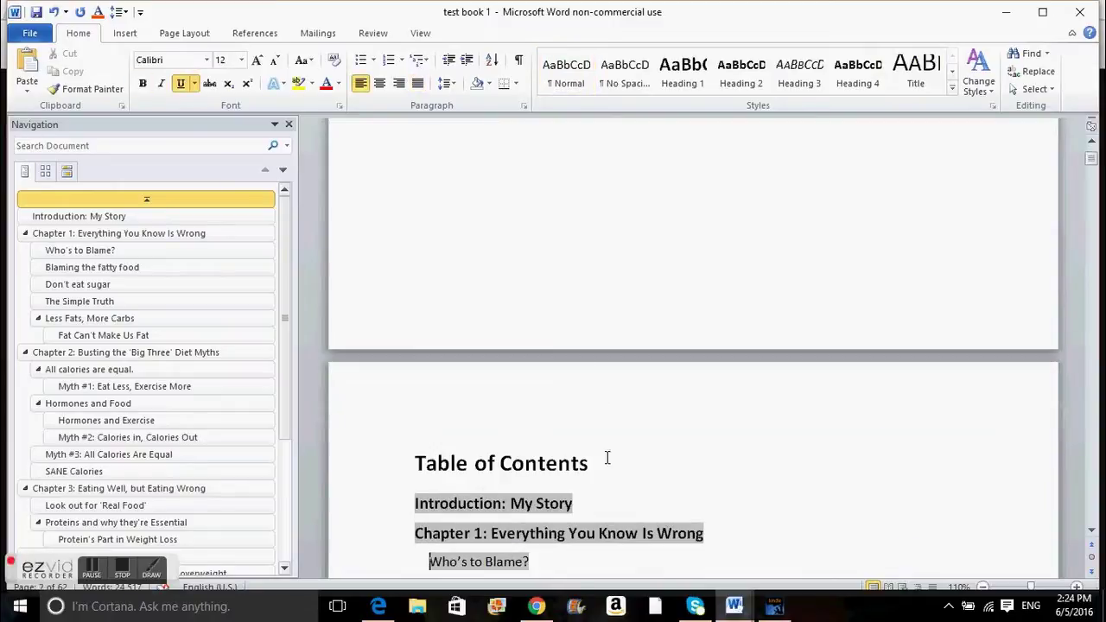
{"action": "left_click", "coordinate": [607, 458]}
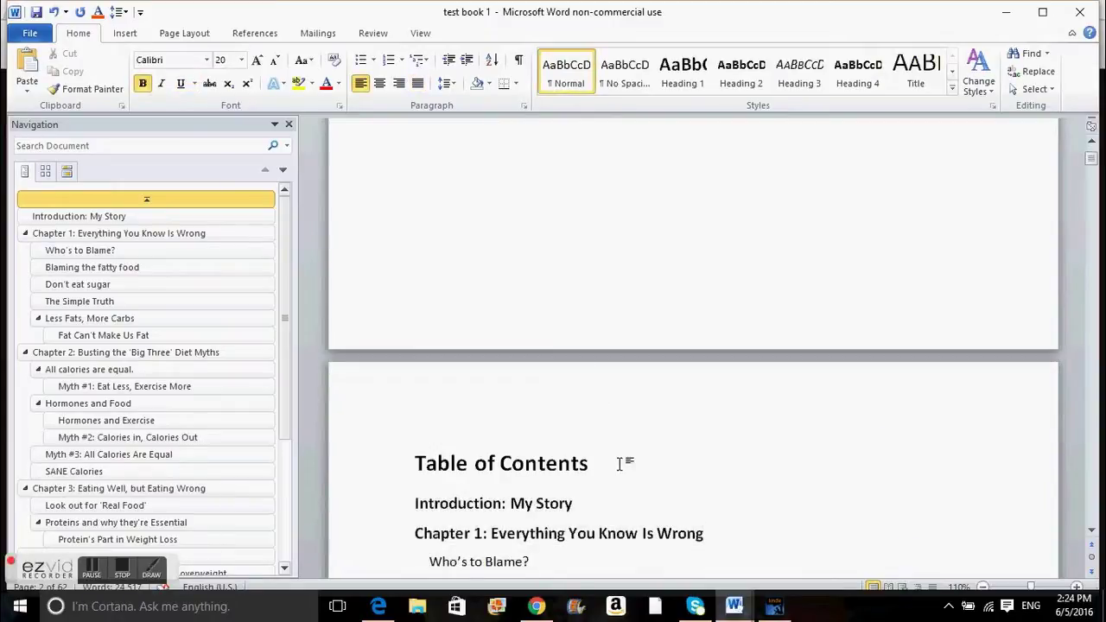
{"action": "left_click", "coordinate": [1090, 532]}
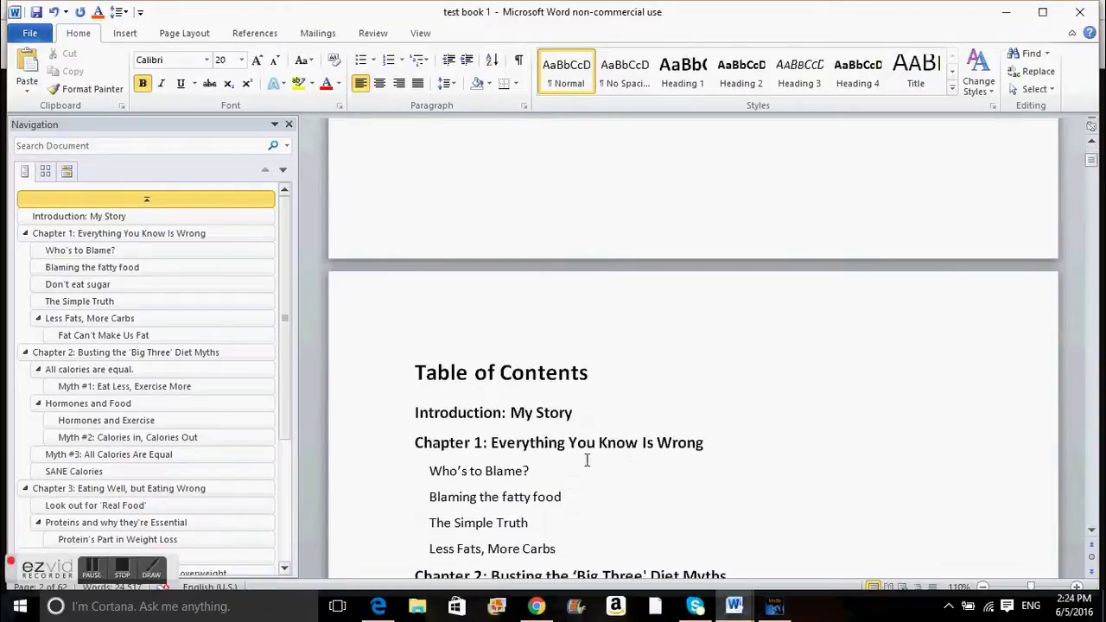
{"action": "left_click", "coordinate": [484, 441]}
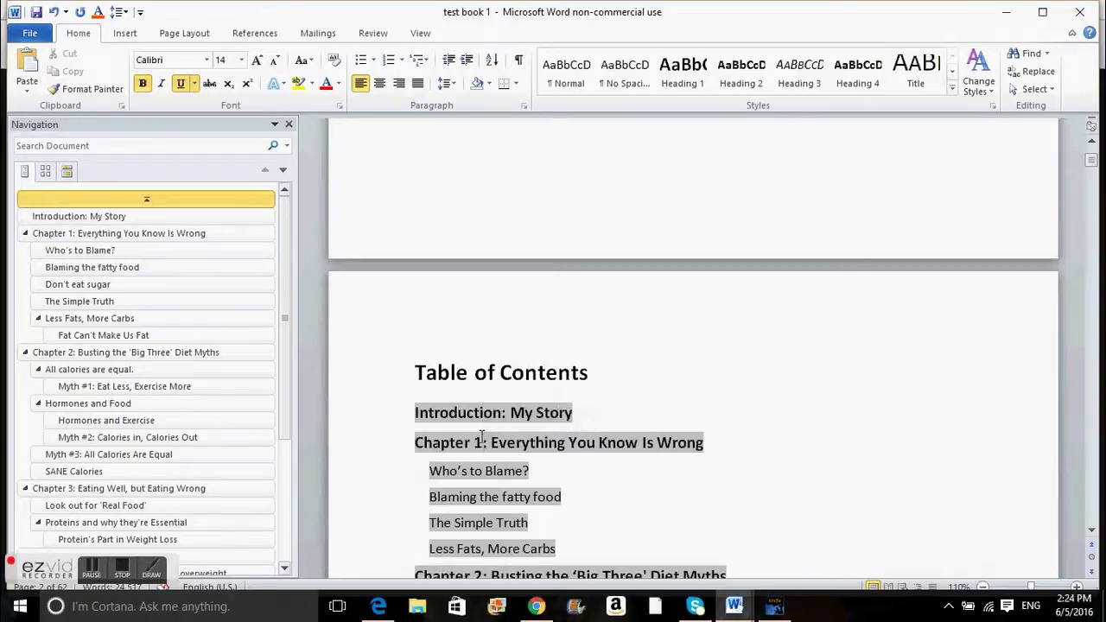
{"action": "right_click", "coordinate": [484, 441]}
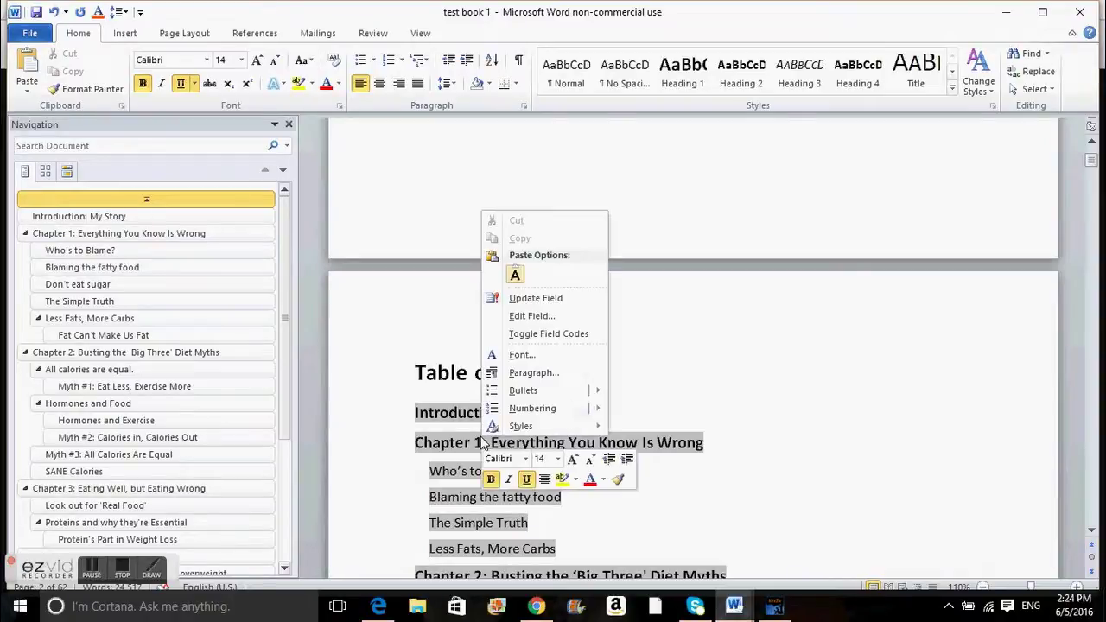
{"action": "left_click", "coordinate": [542, 303]}
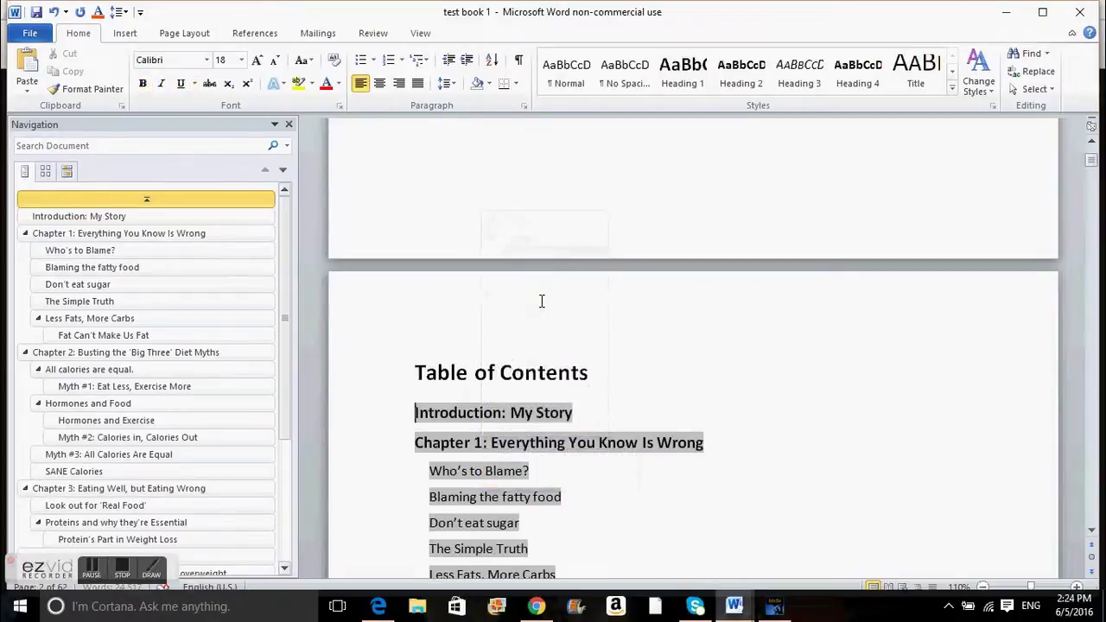
Check the "Don't eat sugar" entry and read the updated table of contents down to the end of Chapter 6.
{"action": "left_click", "coordinate": [550, 521]}
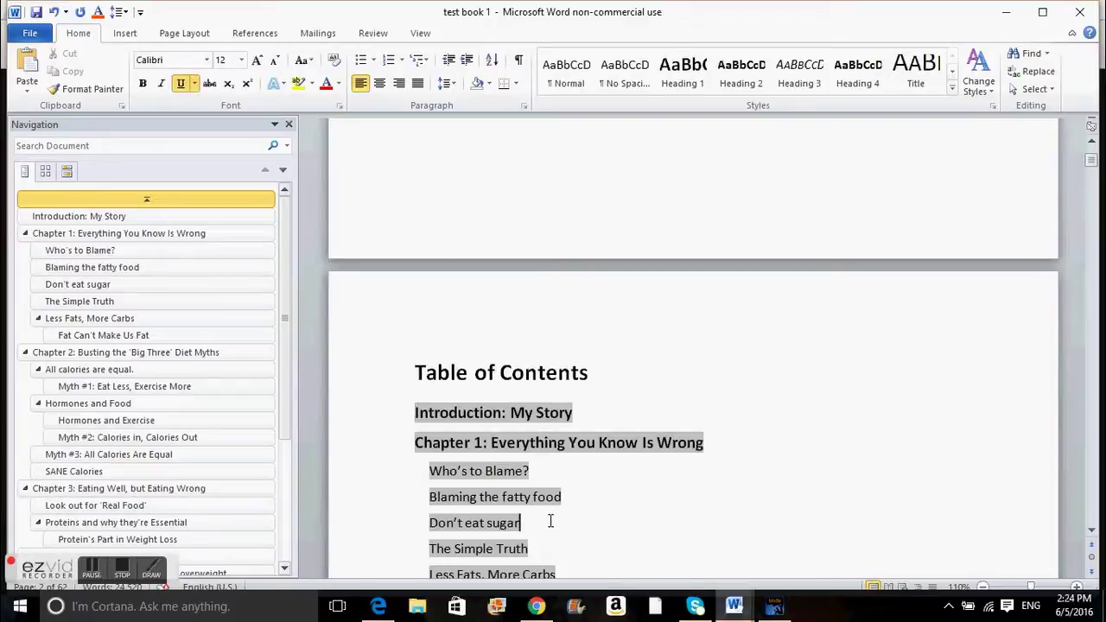
{"action": "left_click", "coordinate": [385, 535]}
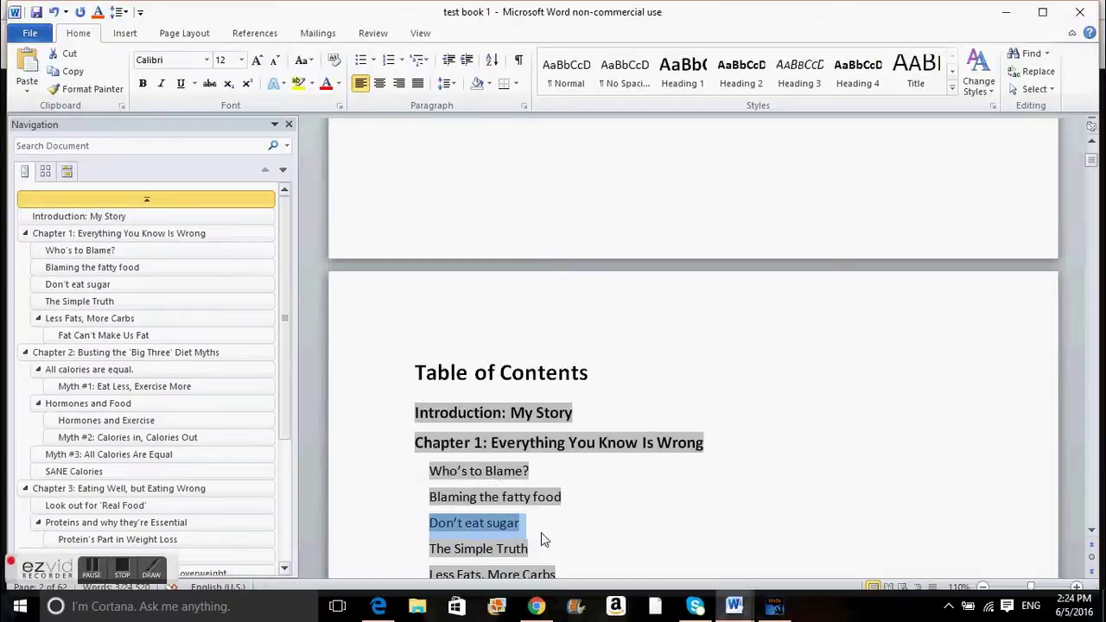
{"action": "left_click", "coordinate": [542, 529]}
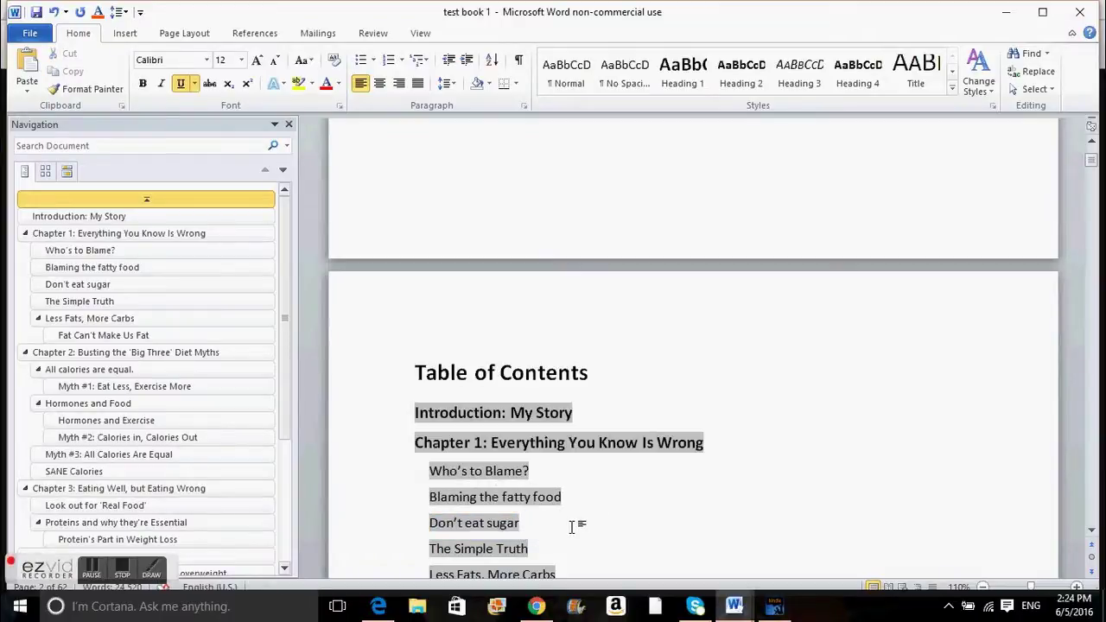
{"action": "key", "text": "Down"}
{"action": "key", "text": "Down"}
{"action": "key", "text": "Down"}
{"action": "key", "text": "Down"}
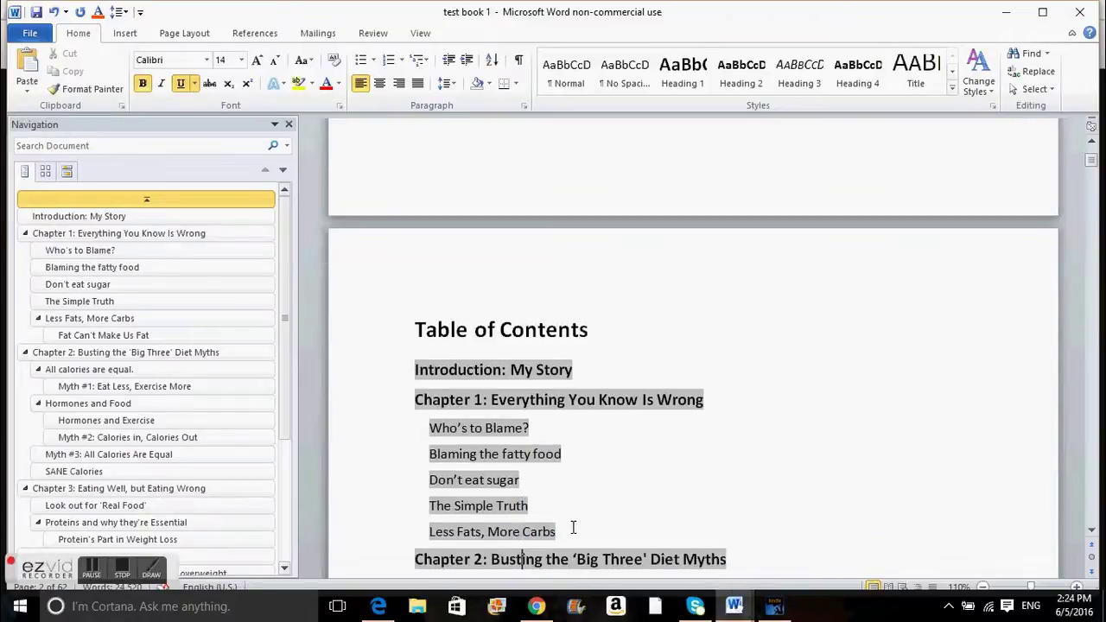
{"action": "key", "text": "Down"}
{"action": "key", "text": "Down"}
{"action": "key", "text": "Down"}
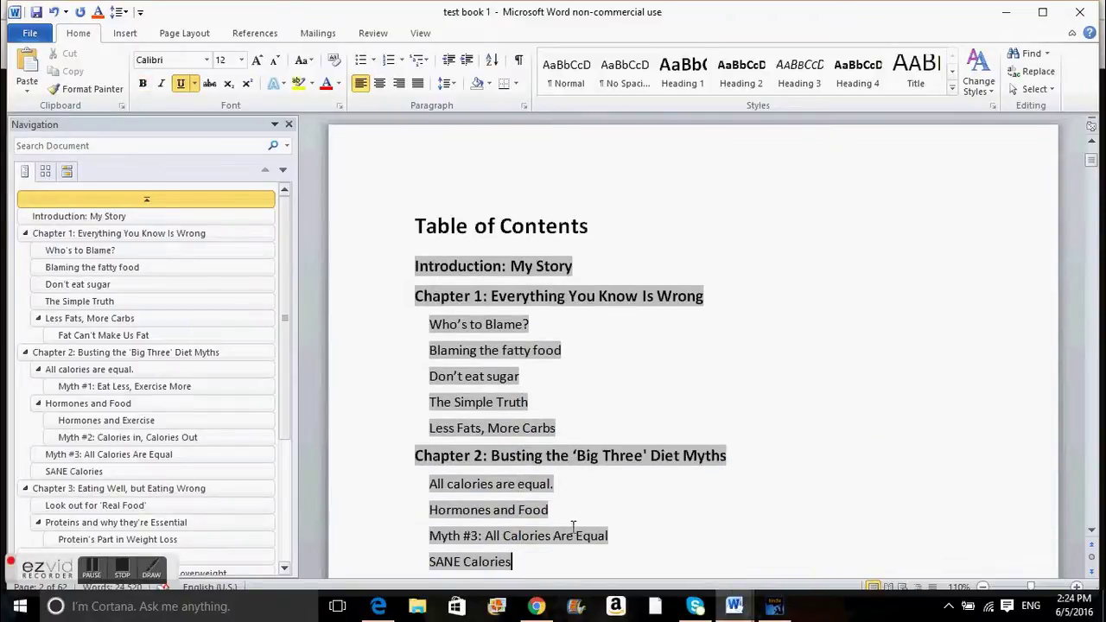
{"action": "key", "text": "Down"}
{"action": "key", "text": "Down"}
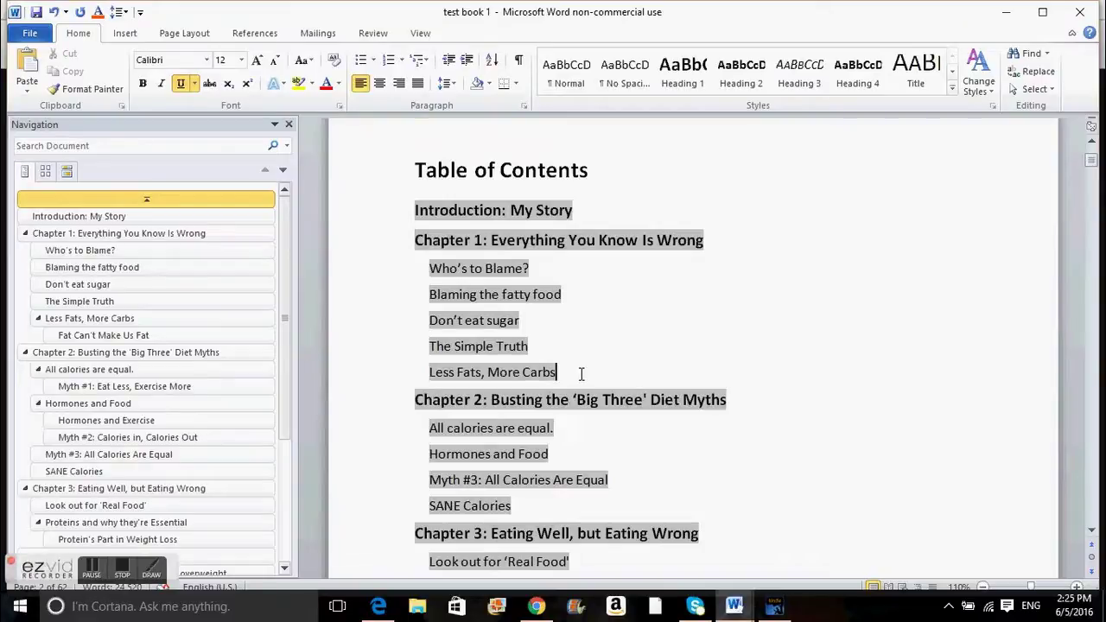
{"action": "key", "text": "Down"}
{"action": "key", "text": "Down"}
{"action": "key", "text": "Down"}
{"action": "key", "text": "Down"}
{"action": "key", "text": "Down"}
{"action": "key", "text": "Down"}
{"action": "key", "text": "Down"}
{"action": "scroll", "coordinate": [581, 374], "scroll_direction": "down", "scroll_amount": 3}
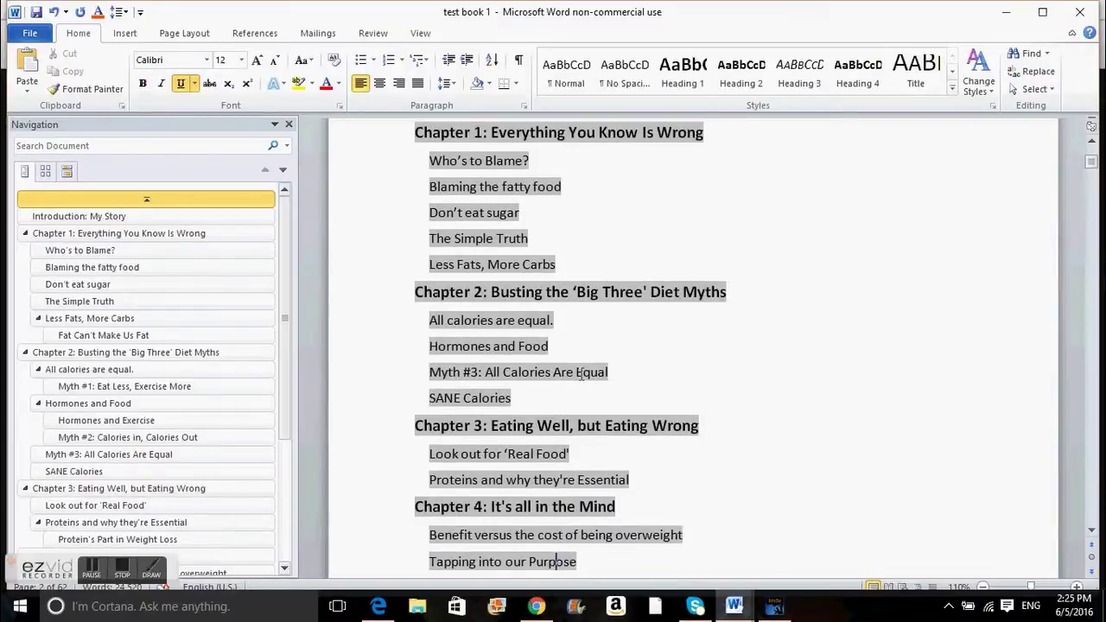
{"action": "scroll", "coordinate": [581, 373], "scroll_direction": "down", "scroll_amount": 2}
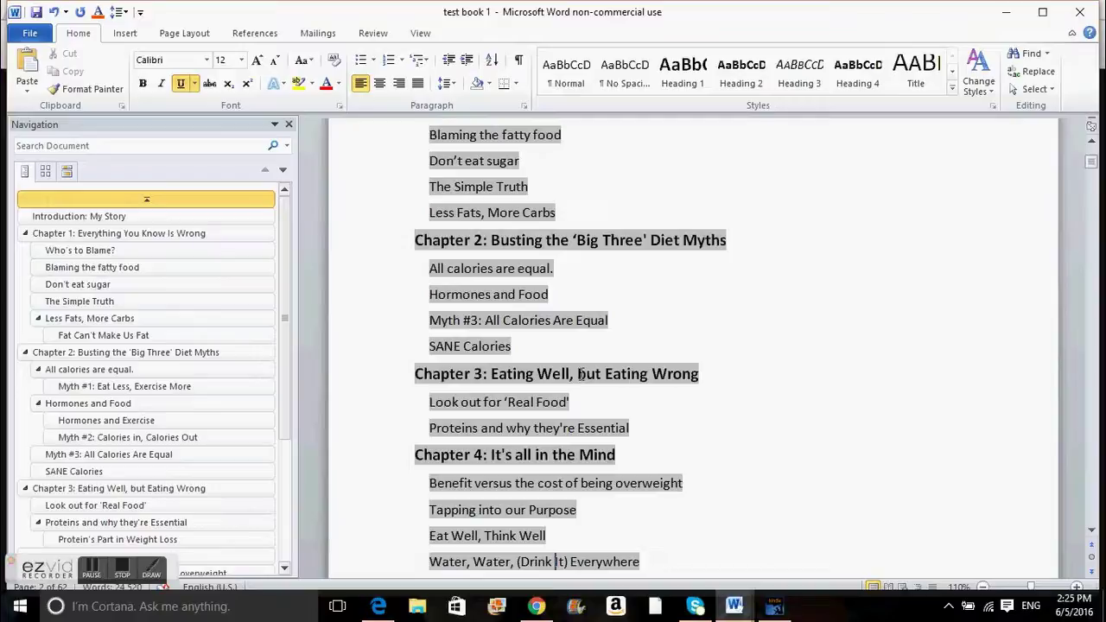
{"action": "key", "text": "Down"}
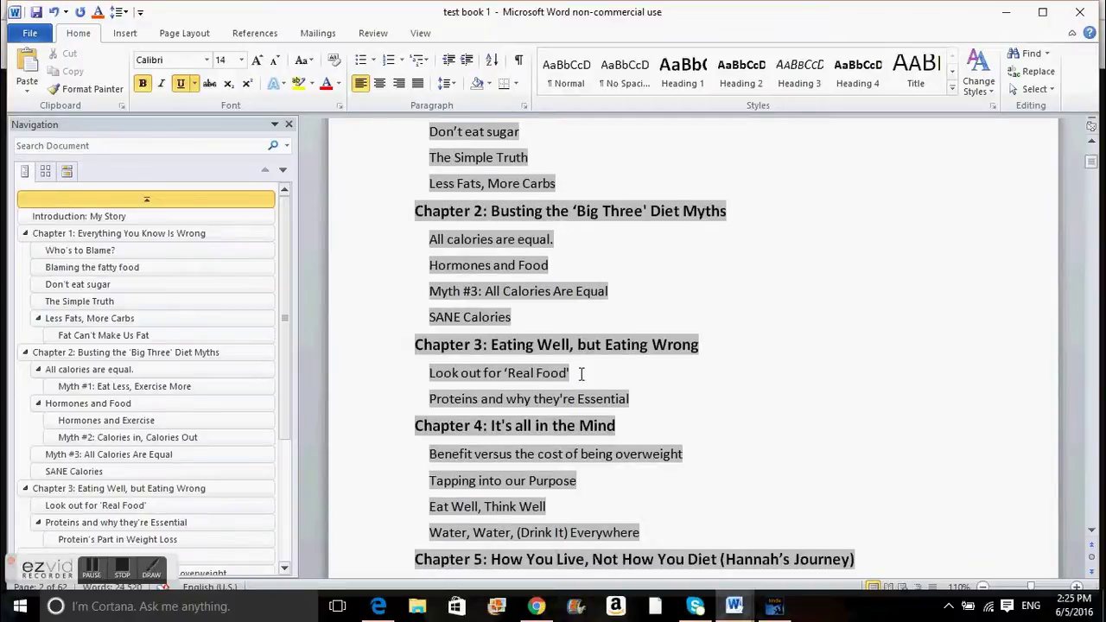
{"action": "key", "text": "Down"}
{"action": "key", "text": "Down"}
{"action": "key", "text": "Down"}
{"action": "key", "text": "Down"}
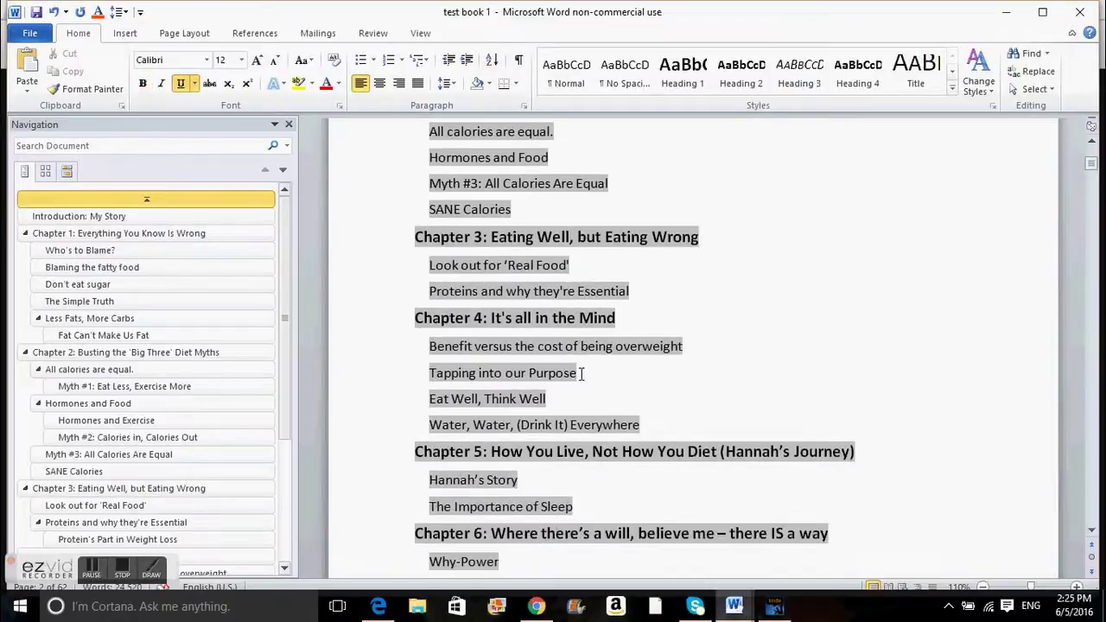
{"action": "key", "text": "Down"}
{"action": "key", "text": "Down"}
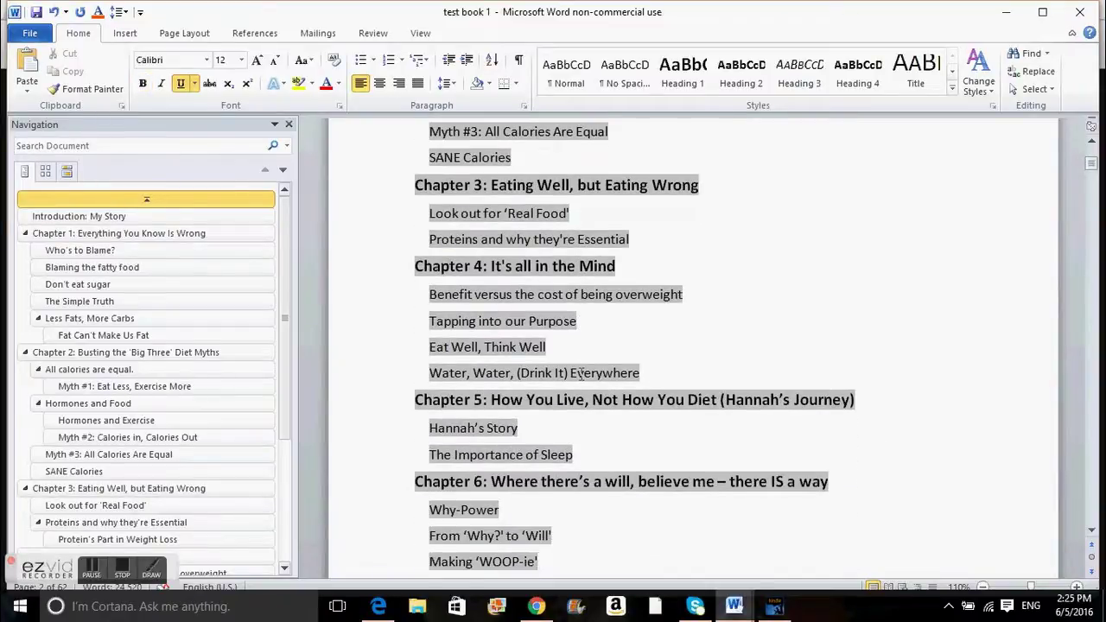
{"action": "key", "text": "Down"}
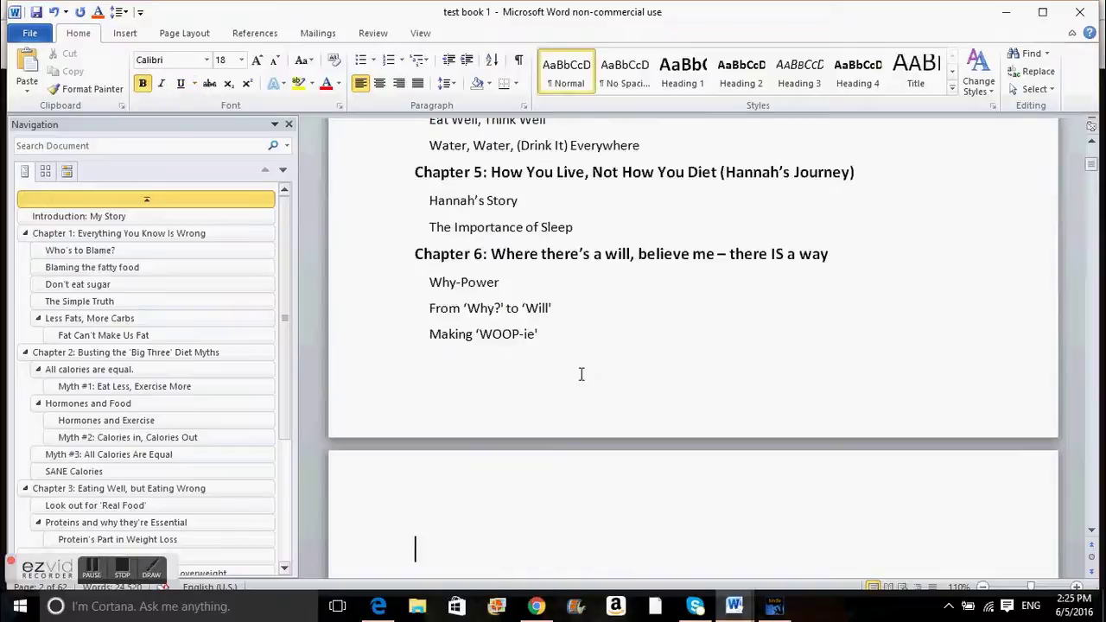
Look back up through the table of contents from the last Chapter 6 entry to the Chapter 1 entries.
{"action": "key", "text": "Up"}
{"action": "key", "text": "Up"}
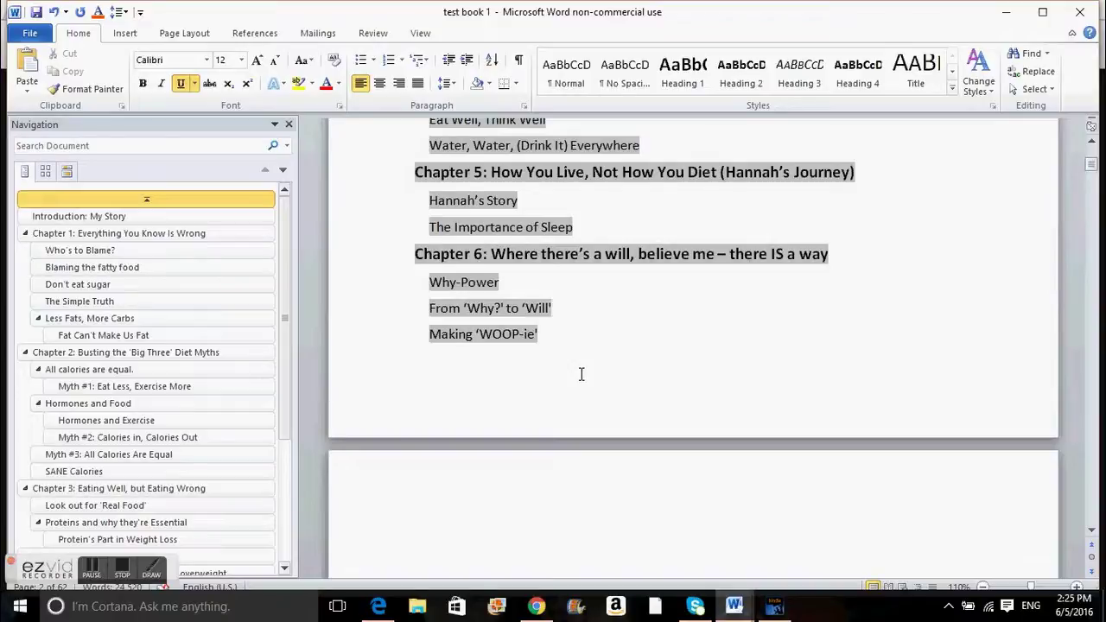
{"action": "key", "text": "Up"}
{"action": "key", "text": "Up"}
{"action": "key", "text": "Up"}
{"action": "key", "text": "Up"}
{"action": "key", "text": "Up"}
{"action": "key", "text": "Up"}
{"action": "key", "text": "Up"}
{"action": "key", "text": "Up"}
{"action": "key", "text": "Up"}
{"action": "key", "text": "Up"}
{"action": "key", "text": "Up"}
{"action": "key", "text": "Up"}
{"action": "key", "text": "Up"}
{"action": "key", "text": "Up"}
{"action": "key", "text": "Up"}
{"action": "key", "text": "Up"}
{"action": "key", "text": "Up"}
{"action": "key", "text": "Up"}
{"action": "key", "text": "Up"}
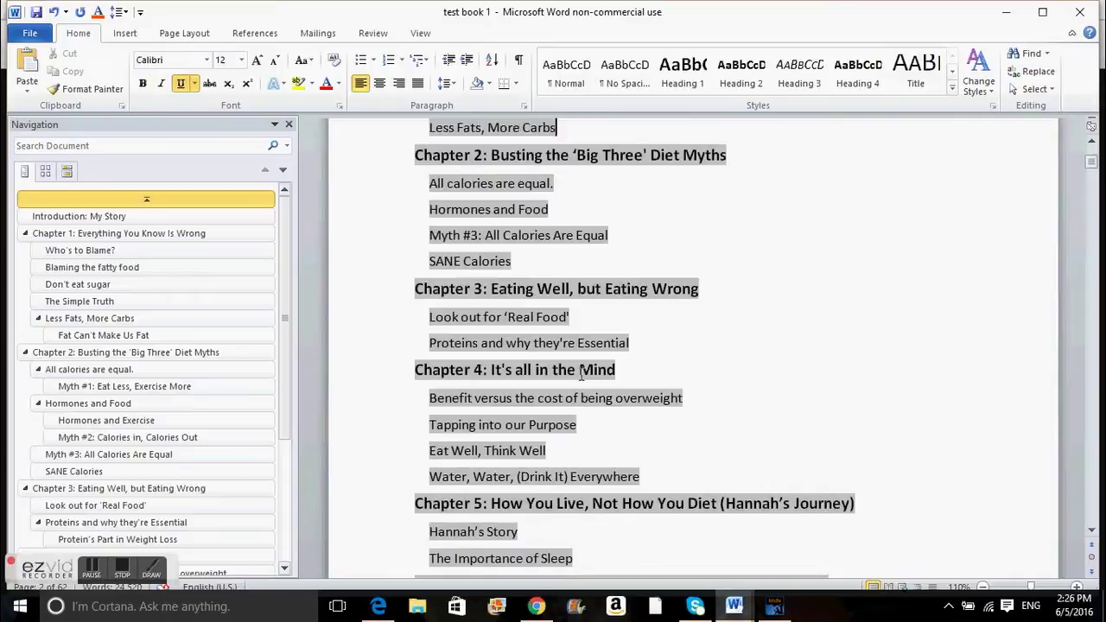